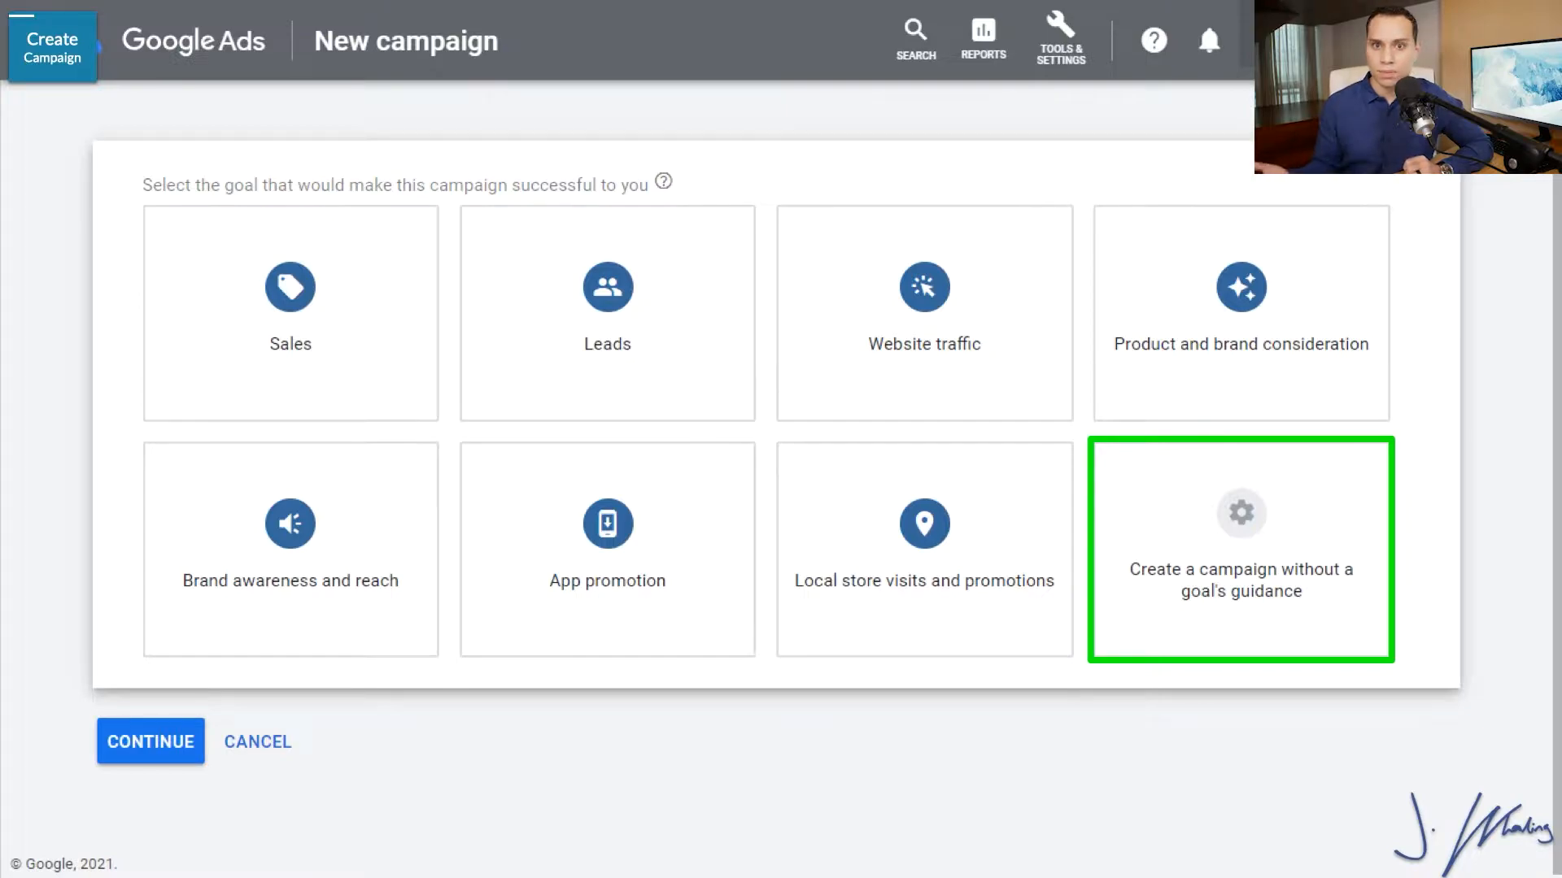
Start a new video campaign without a goal's guidance, using the Custom video campaign subtype.
{"action": "left_click", "coordinate": [1296, 544]}
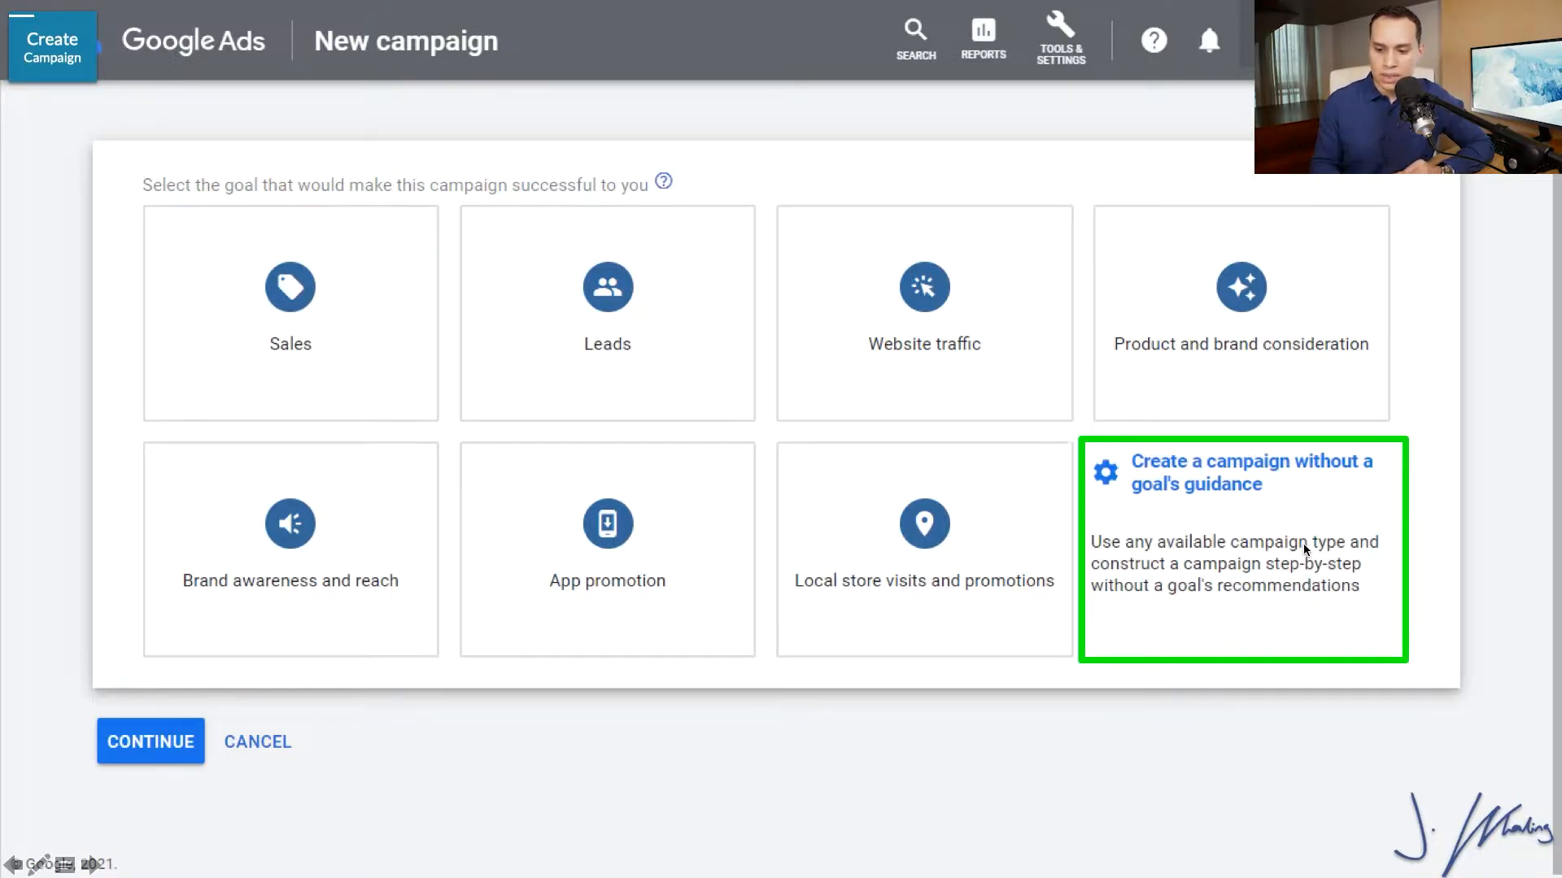
{"action": "left_click", "coordinate": [1186, 540]}
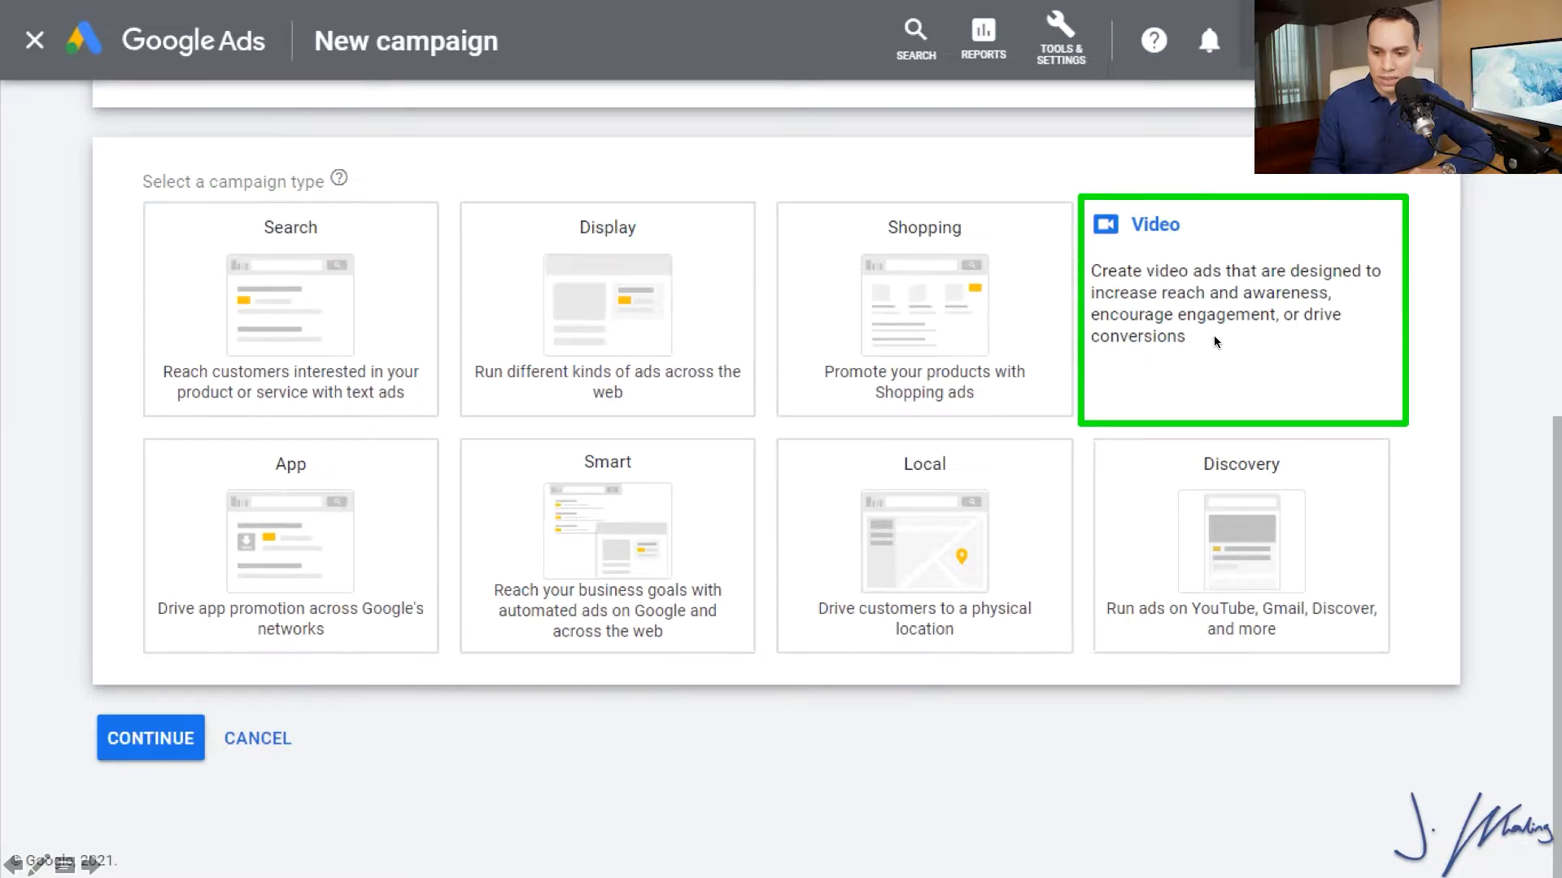
{"action": "left_click", "coordinate": [1214, 339]}
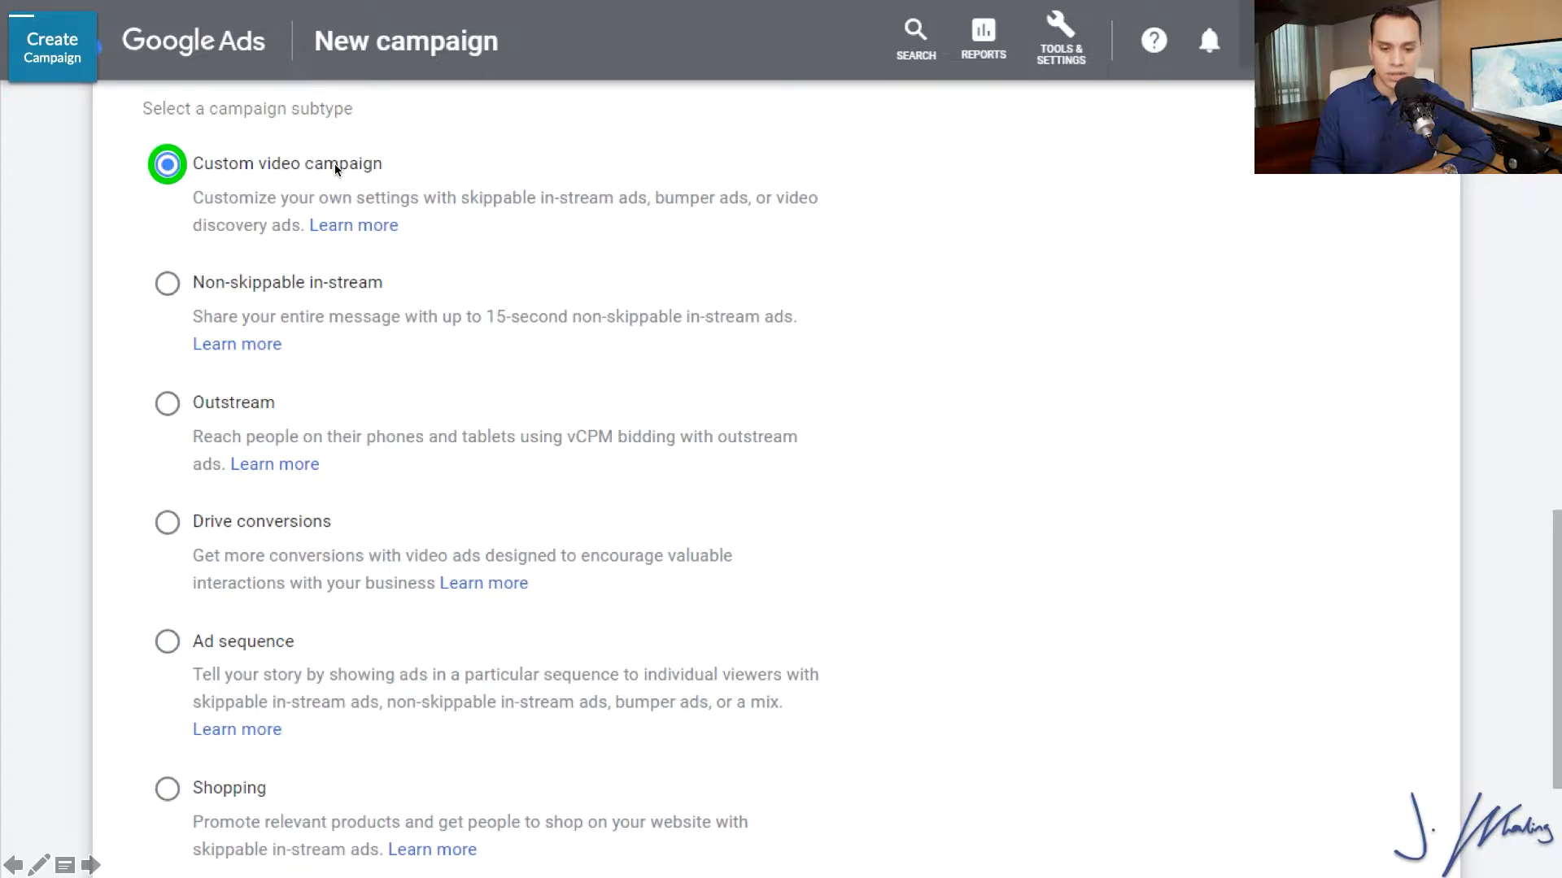
{"action": "scroll", "coordinate": [335, 167], "scroll_direction": "down", "scroll_amount": 3}
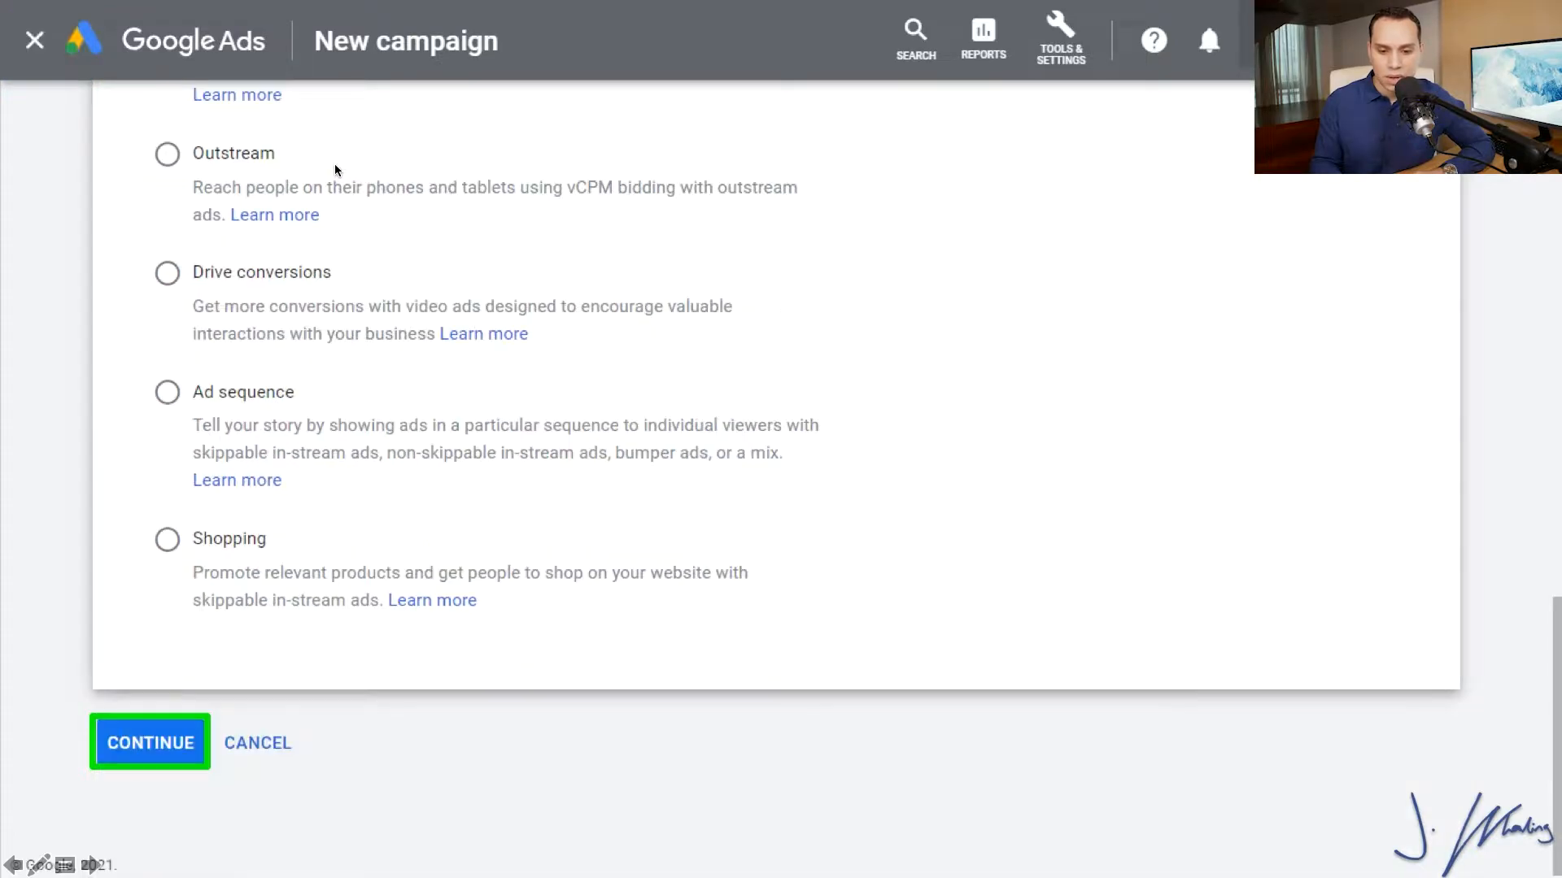
{"action": "left_click", "coordinate": [173, 735]}
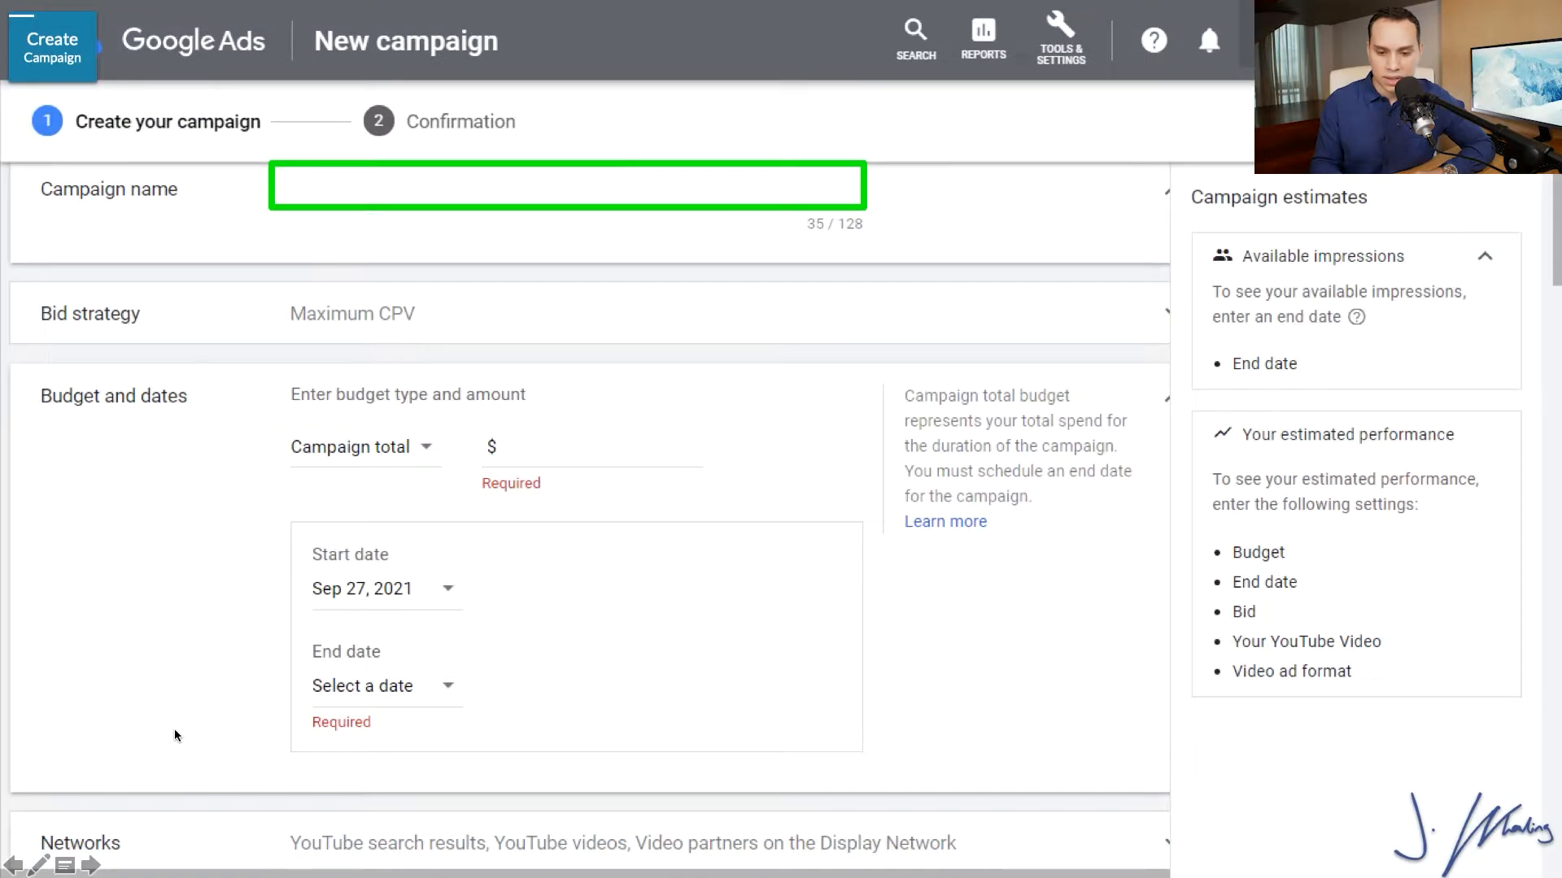
Name the campaign "F15| Fresh Edge Advertising (In-stream)" and set a daily budget of $2.50.
{"action": "left_click", "coordinate": [786, 201]}
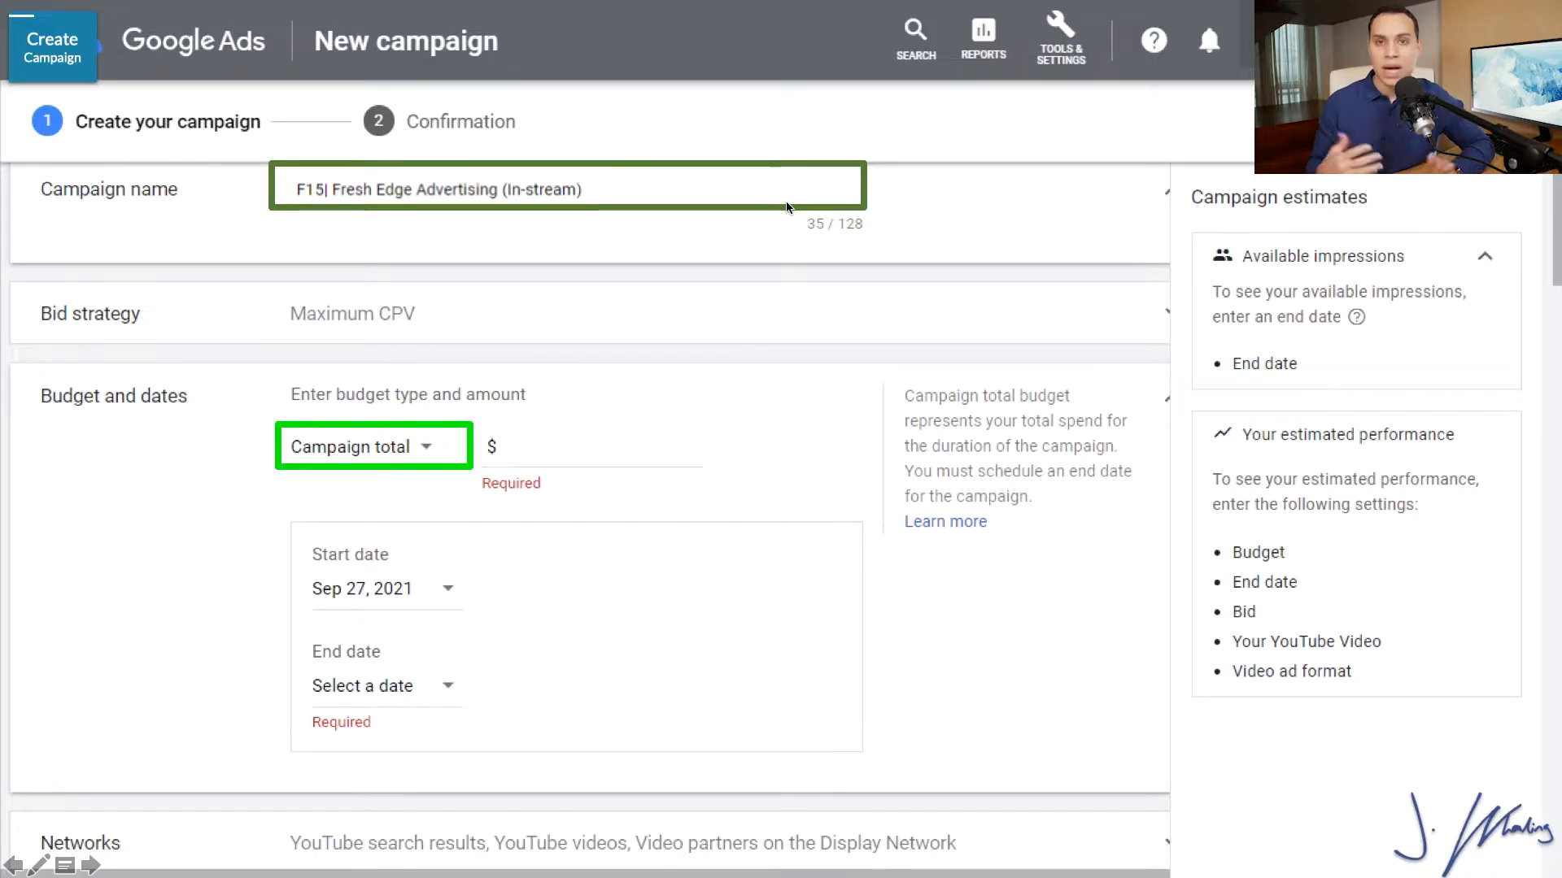
{"action": "left_click", "coordinate": [466, 441]}
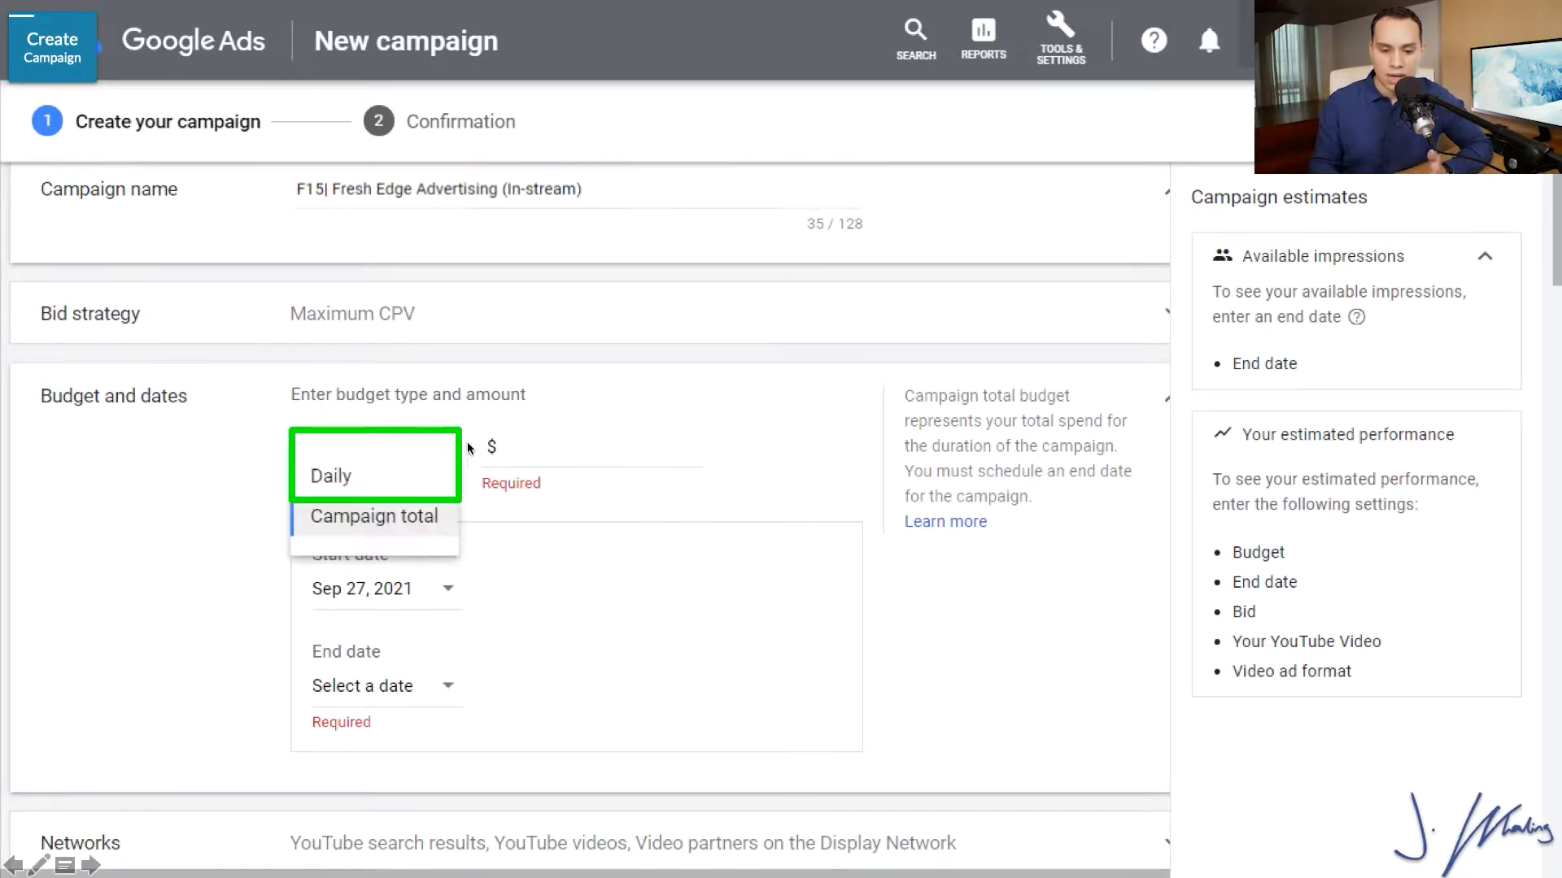
{"action": "left_click", "coordinate": [409, 488]}
{"action": "left_click", "coordinate": [603, 452]}
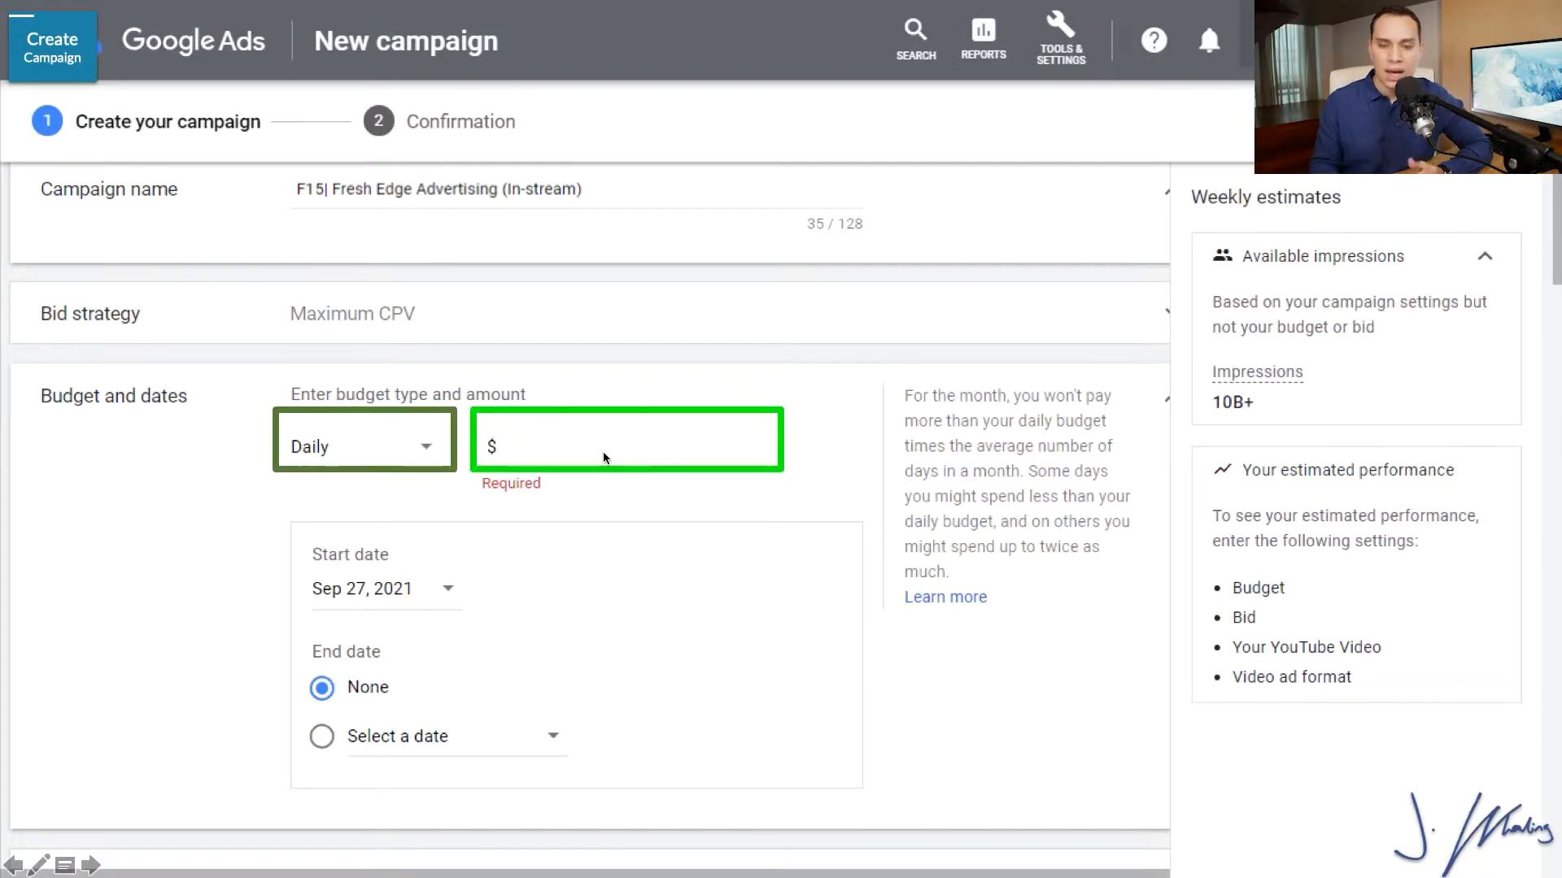
{"action": "type", "text": "2.50"}
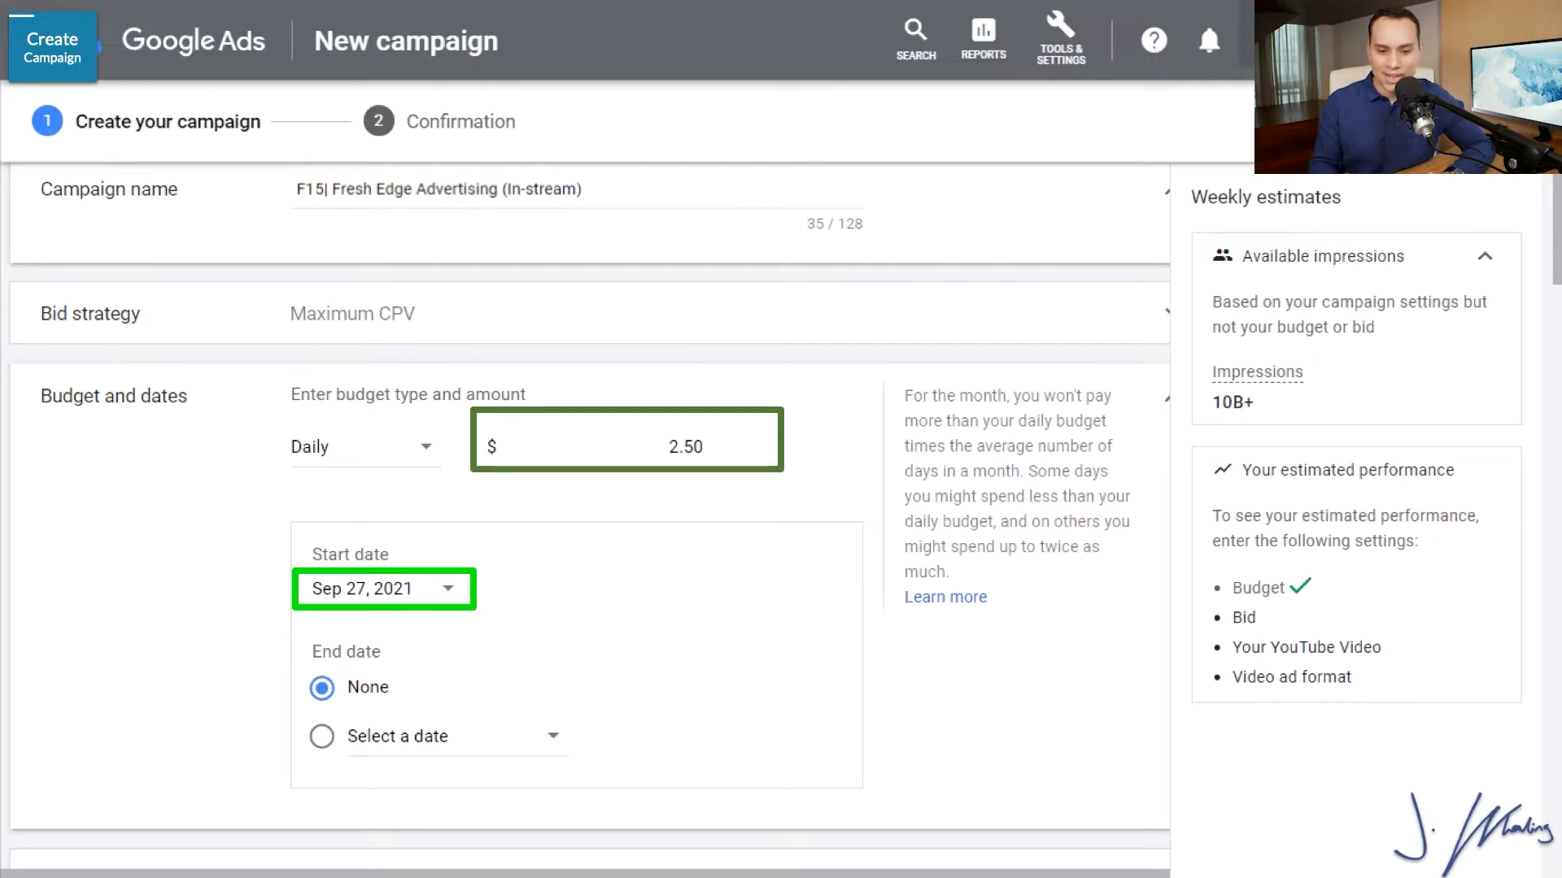
Schedule the campaign to start on Oct 7, 2021 and end on Oct 21, 2021.
{"action": "left_click", "coordinate": [464, 587]}
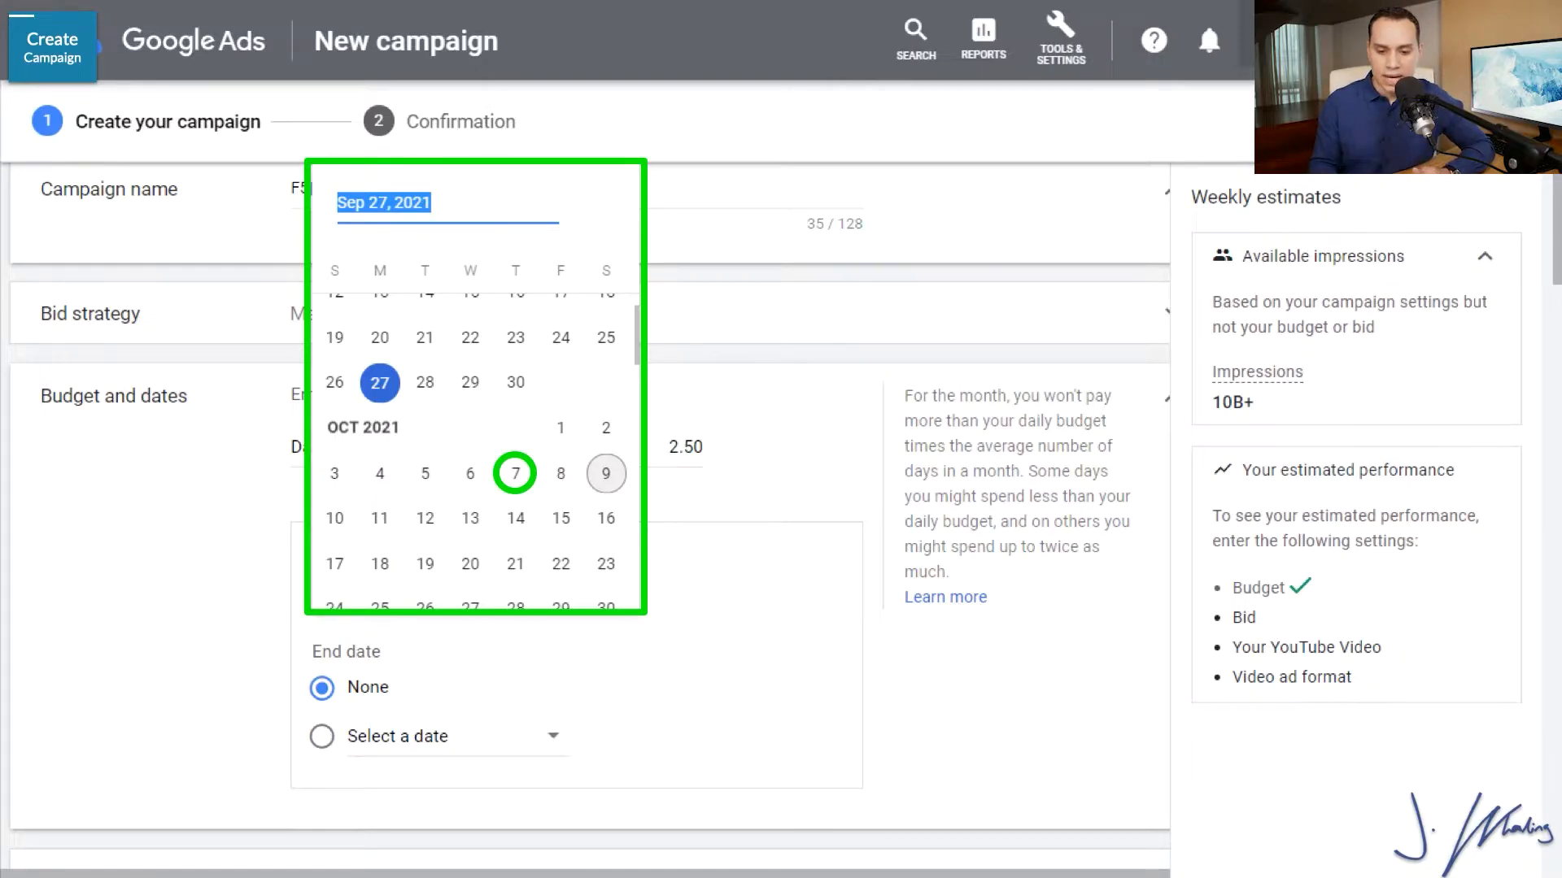
{"action": "left_click", "coordinate": [517, 479]}
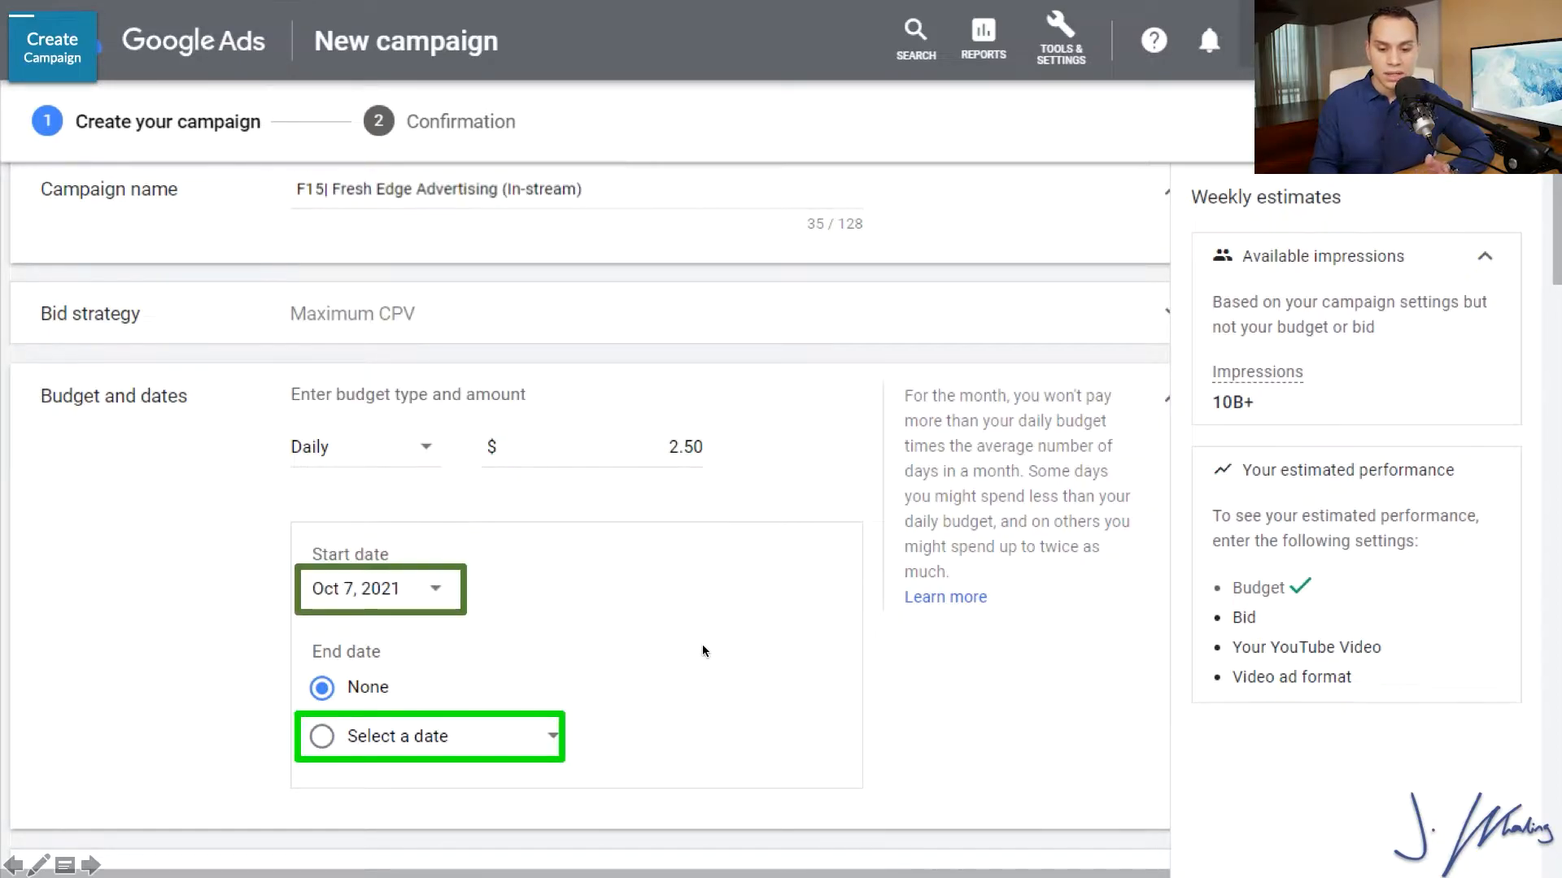
{"action": "left_click", "coordinate": [552, 737]}
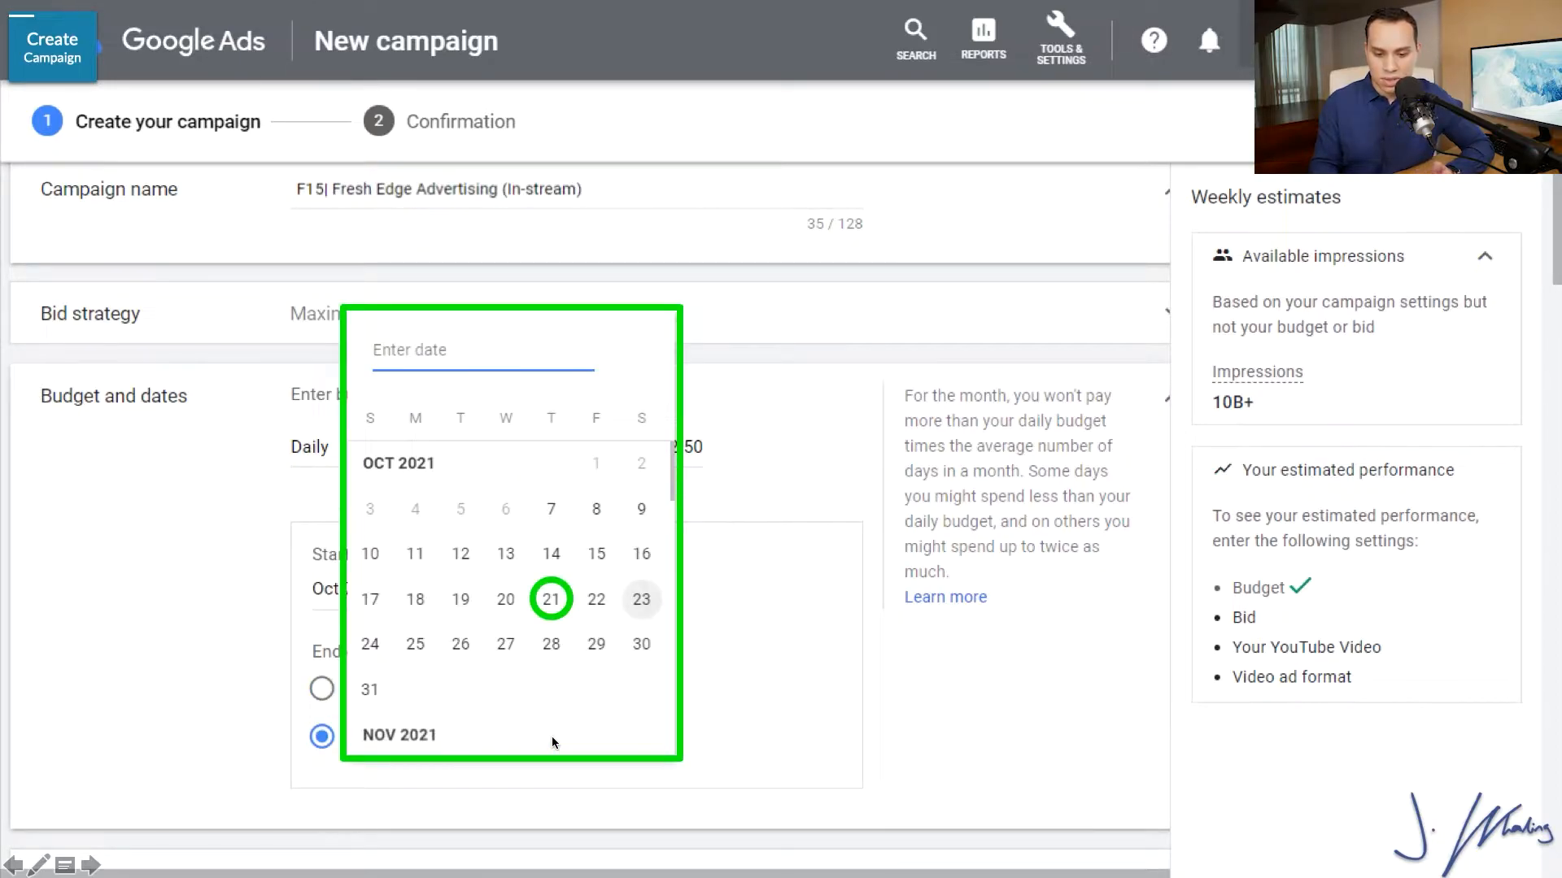
{"action": "left_click", "coordinate": [551, 599]}
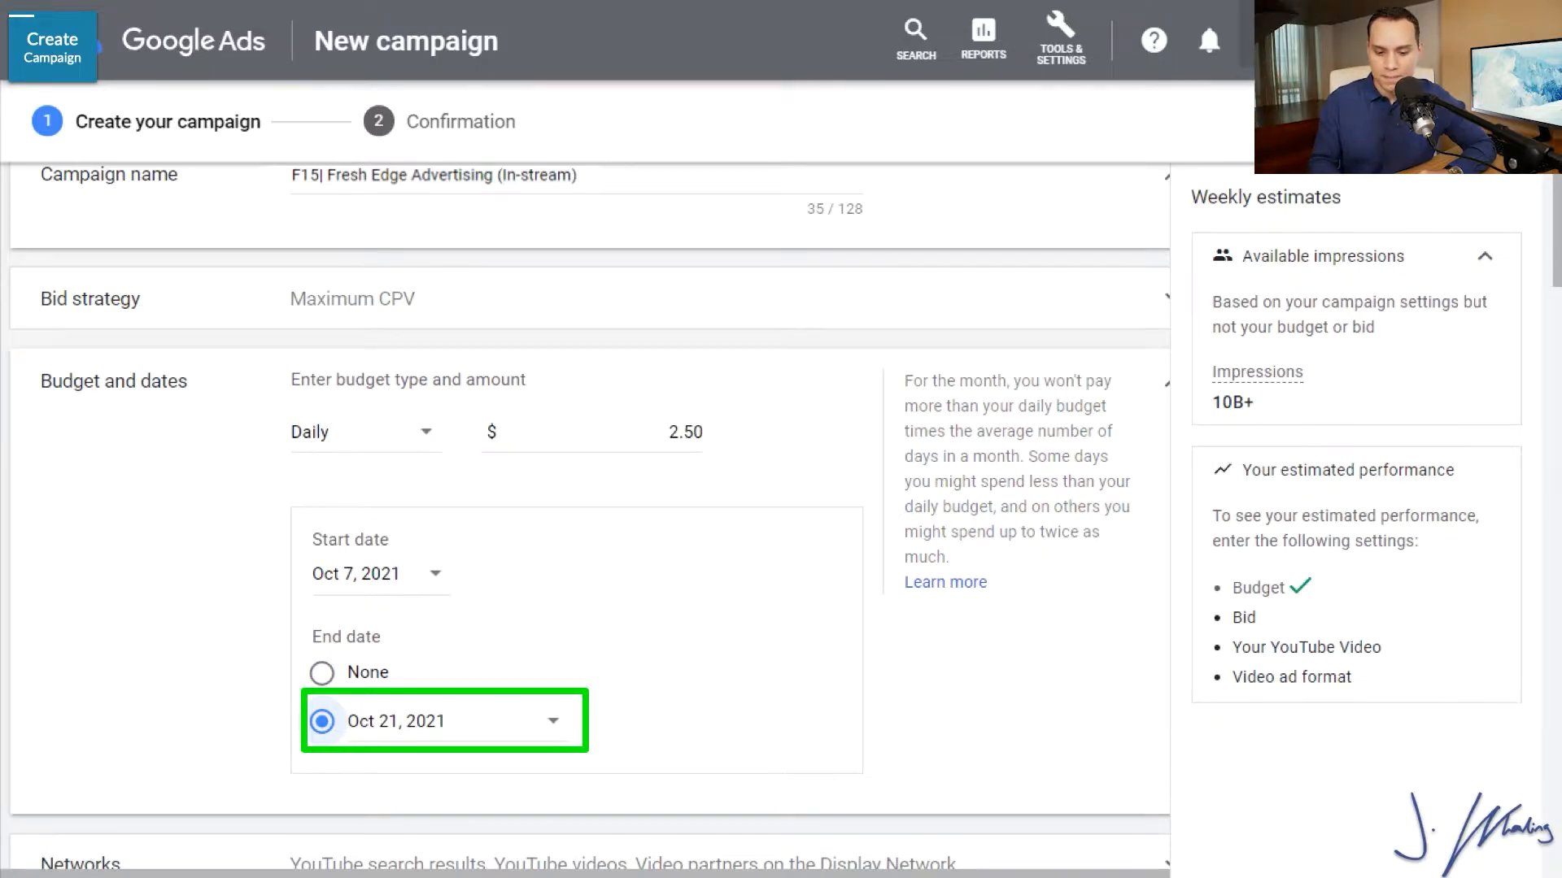
Target United States, Canada, United Kingdom, Australia and New Zealand by adding them in bulk through the advanced location search, and save.
{"action": "scroll", "coordinate": [589, 521], "scroll_direction": "down", "scroll_amount": 8}
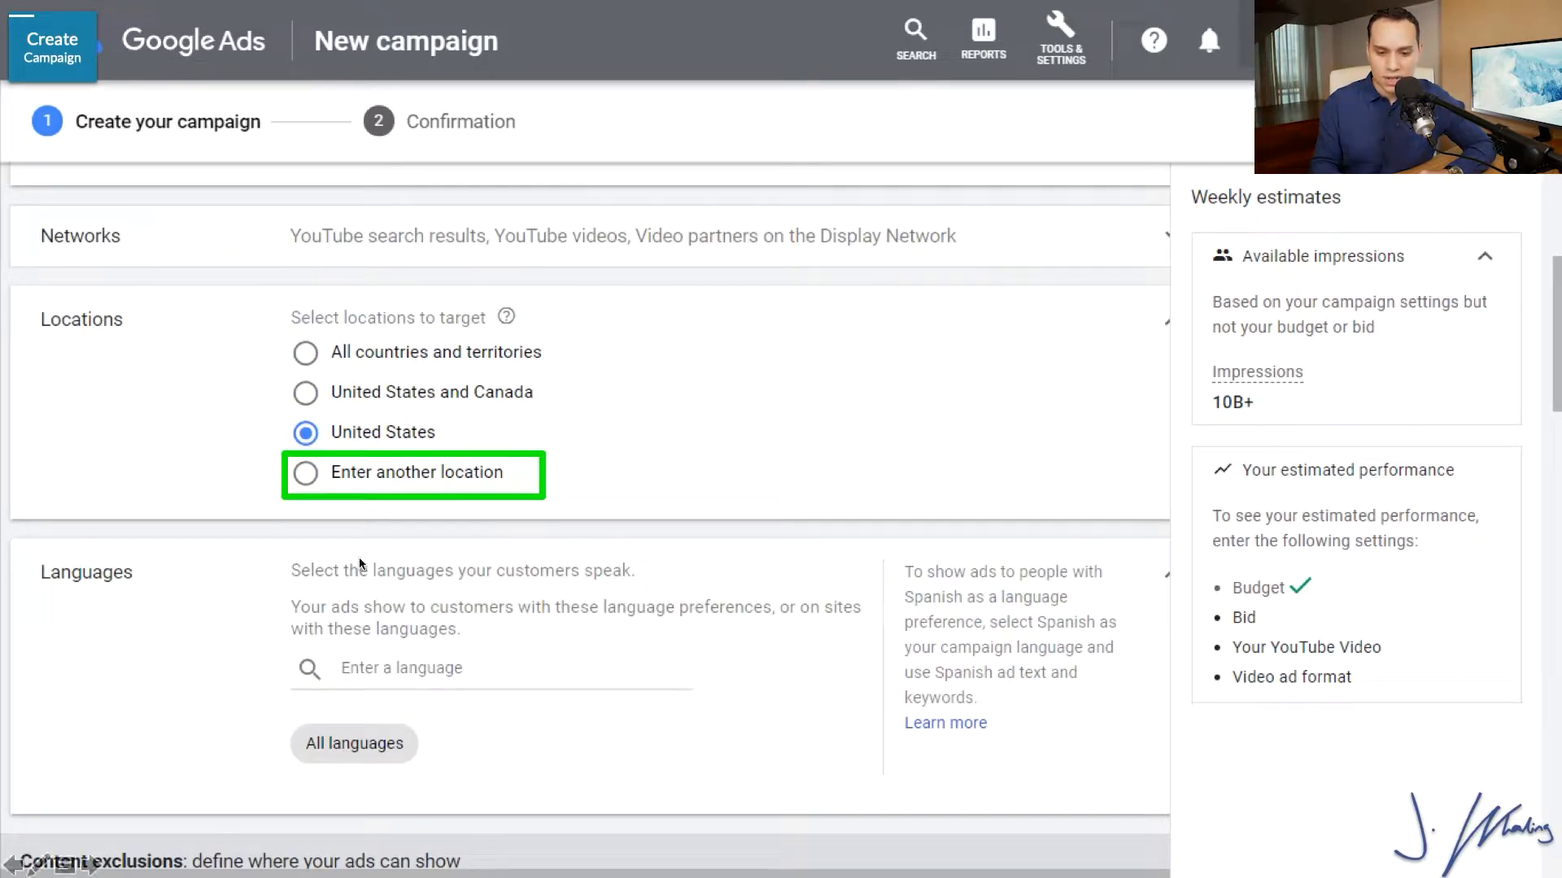
{"action": "left_click", "coordinate": [407, 477]}
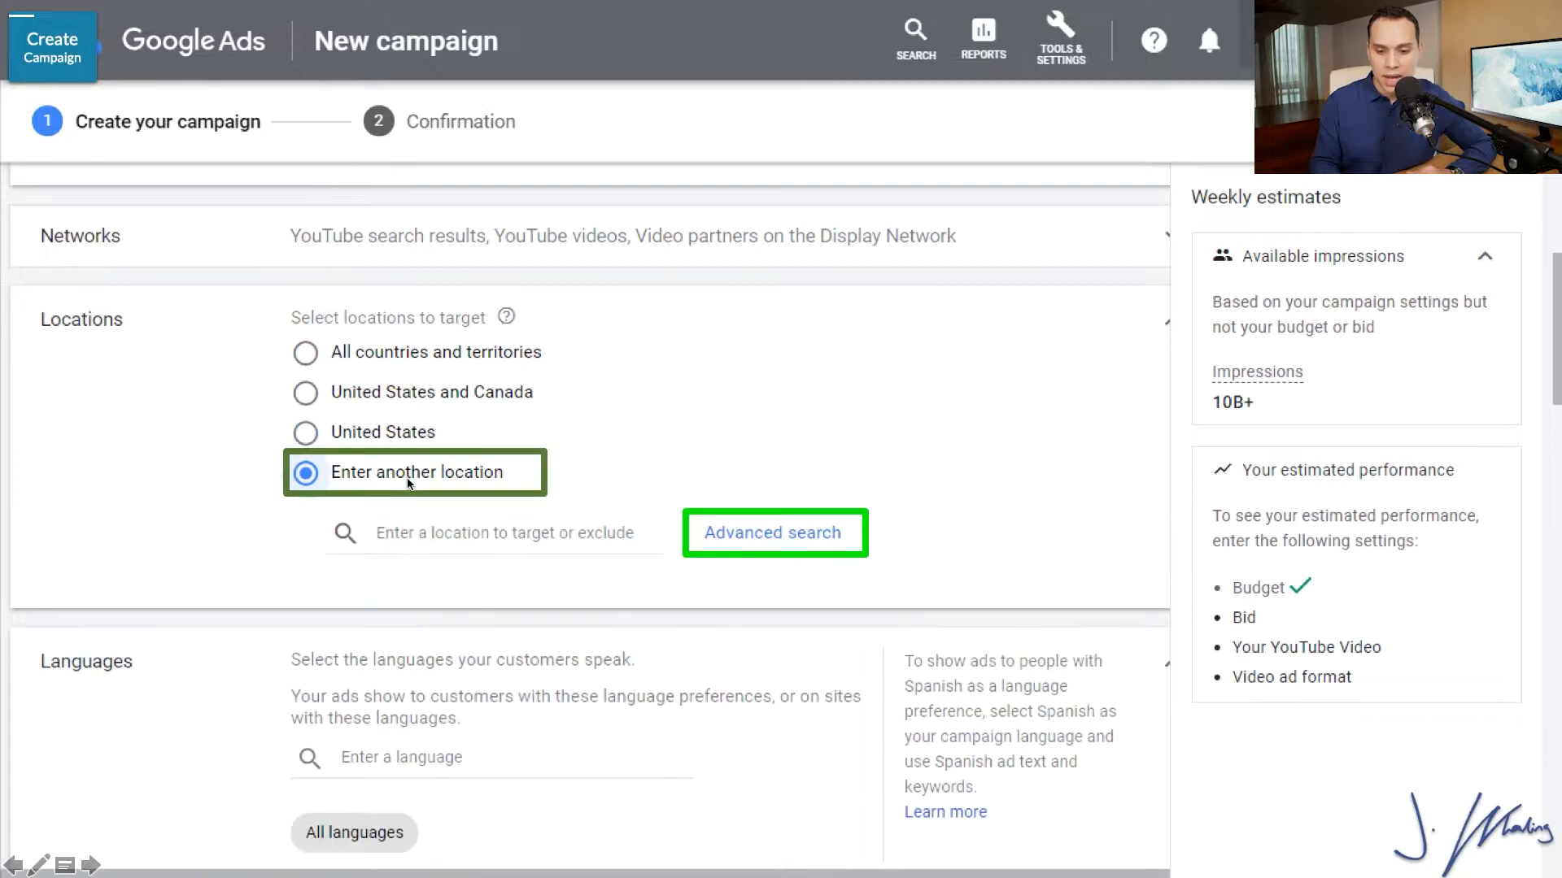
{"action": "left_click", "coordinate": [783, 533]}
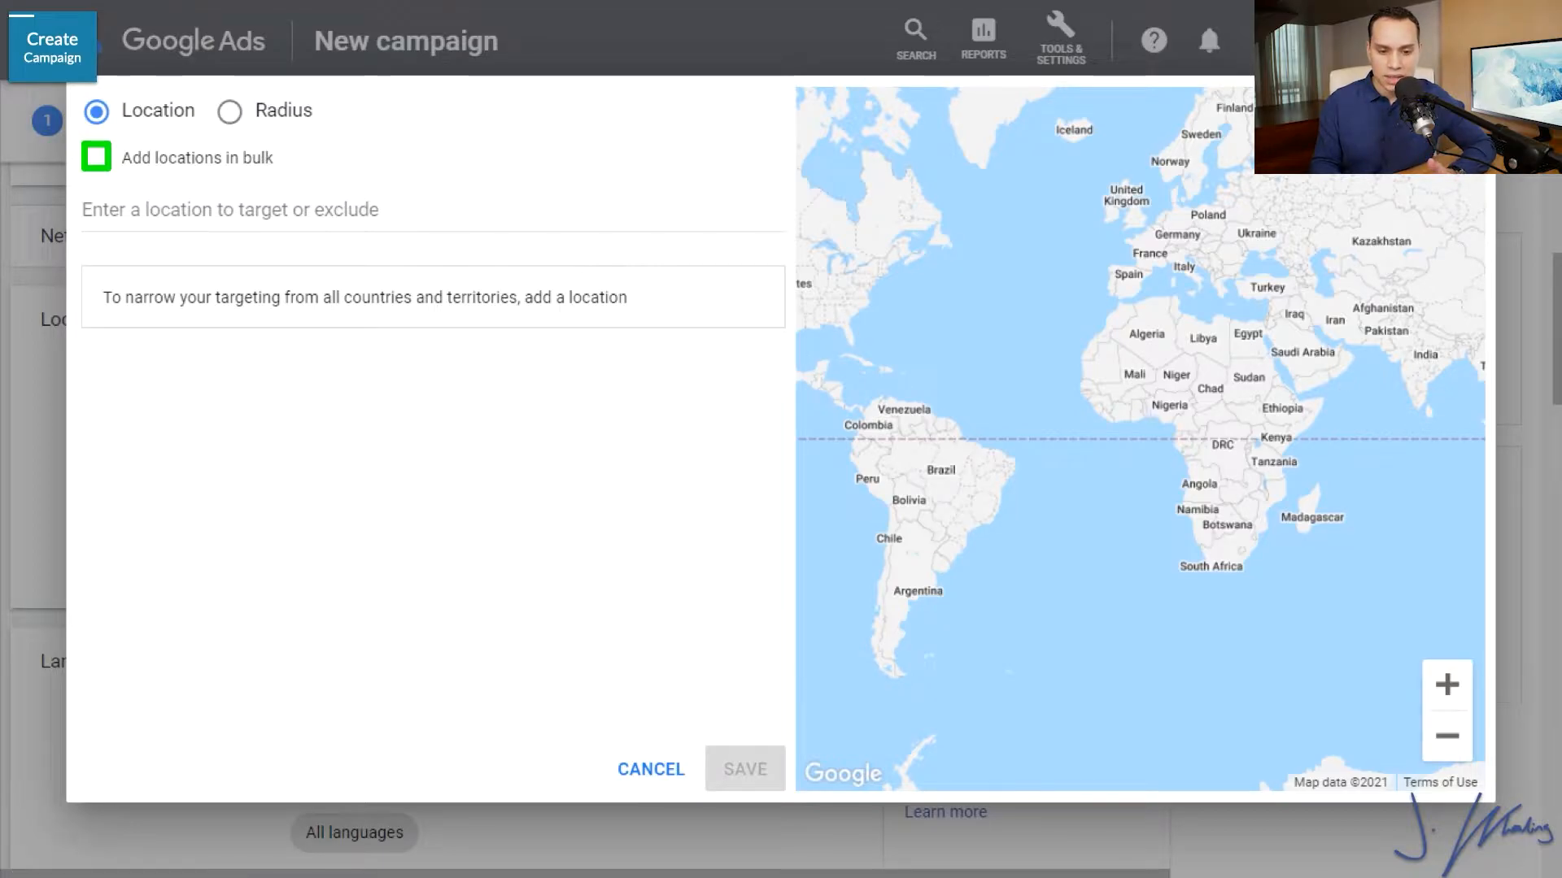
{"action": "left_click", "coordinate": [163, 159]}
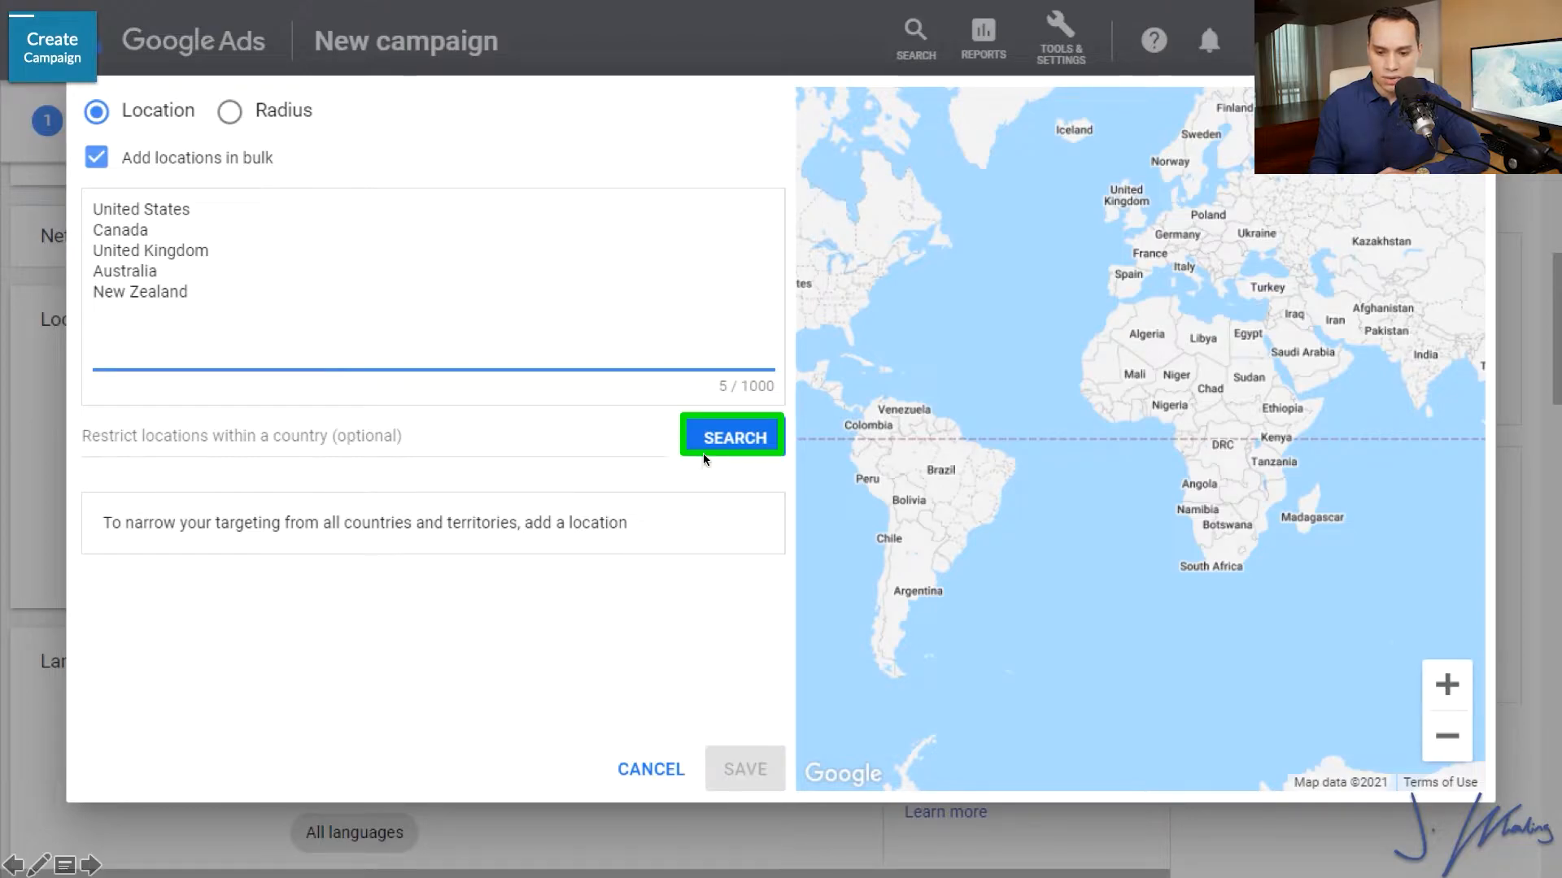
{"action": "left_click", "coordinate": [733, 441]}
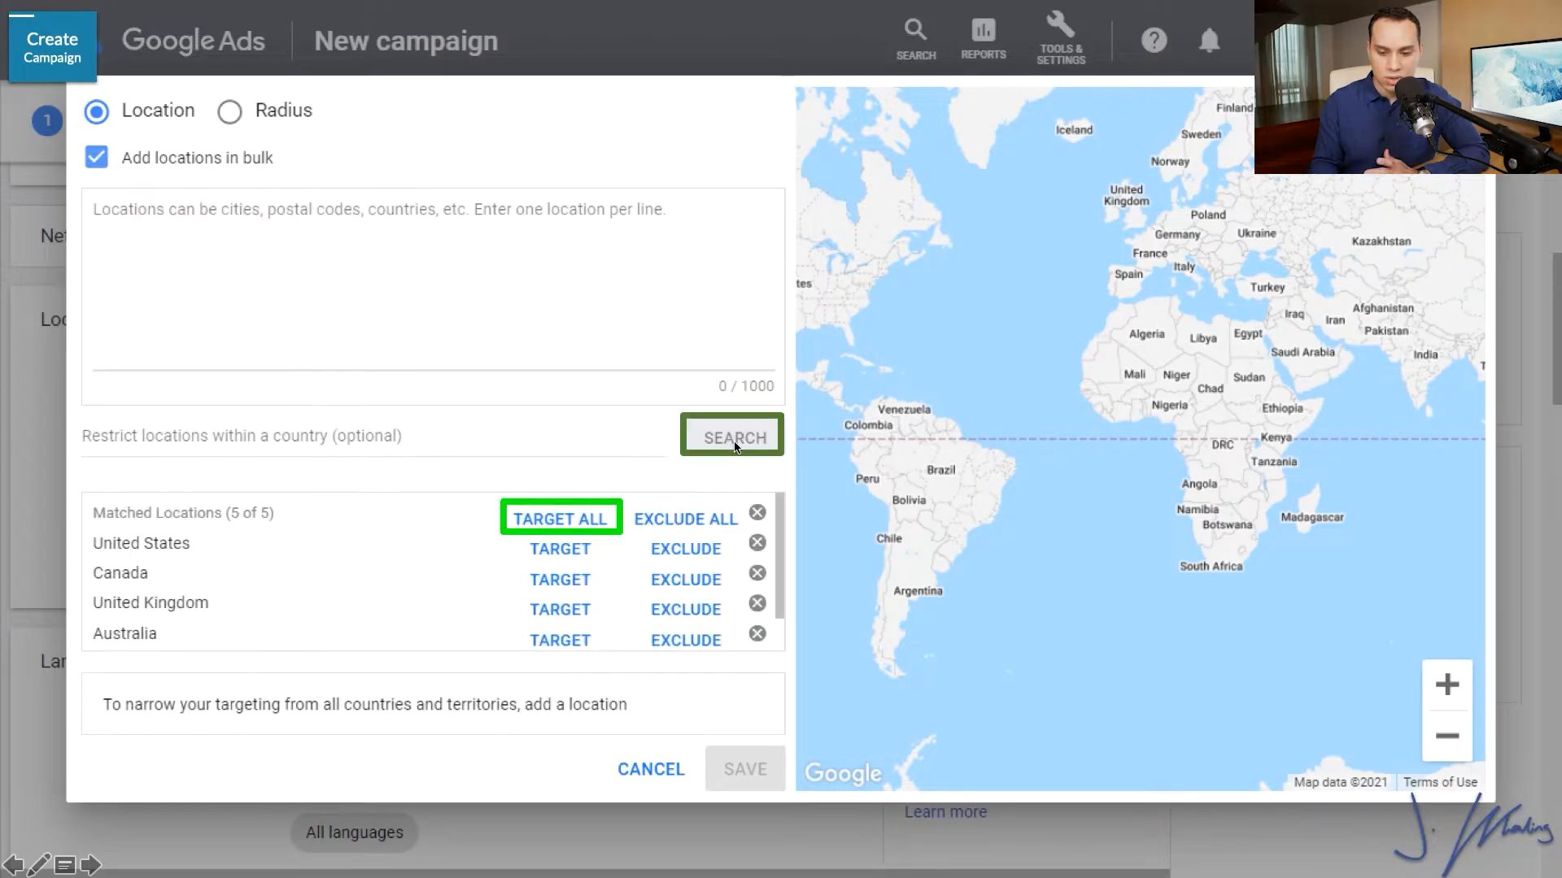
{"action": "left_click", "coordinate": [565, 518]}
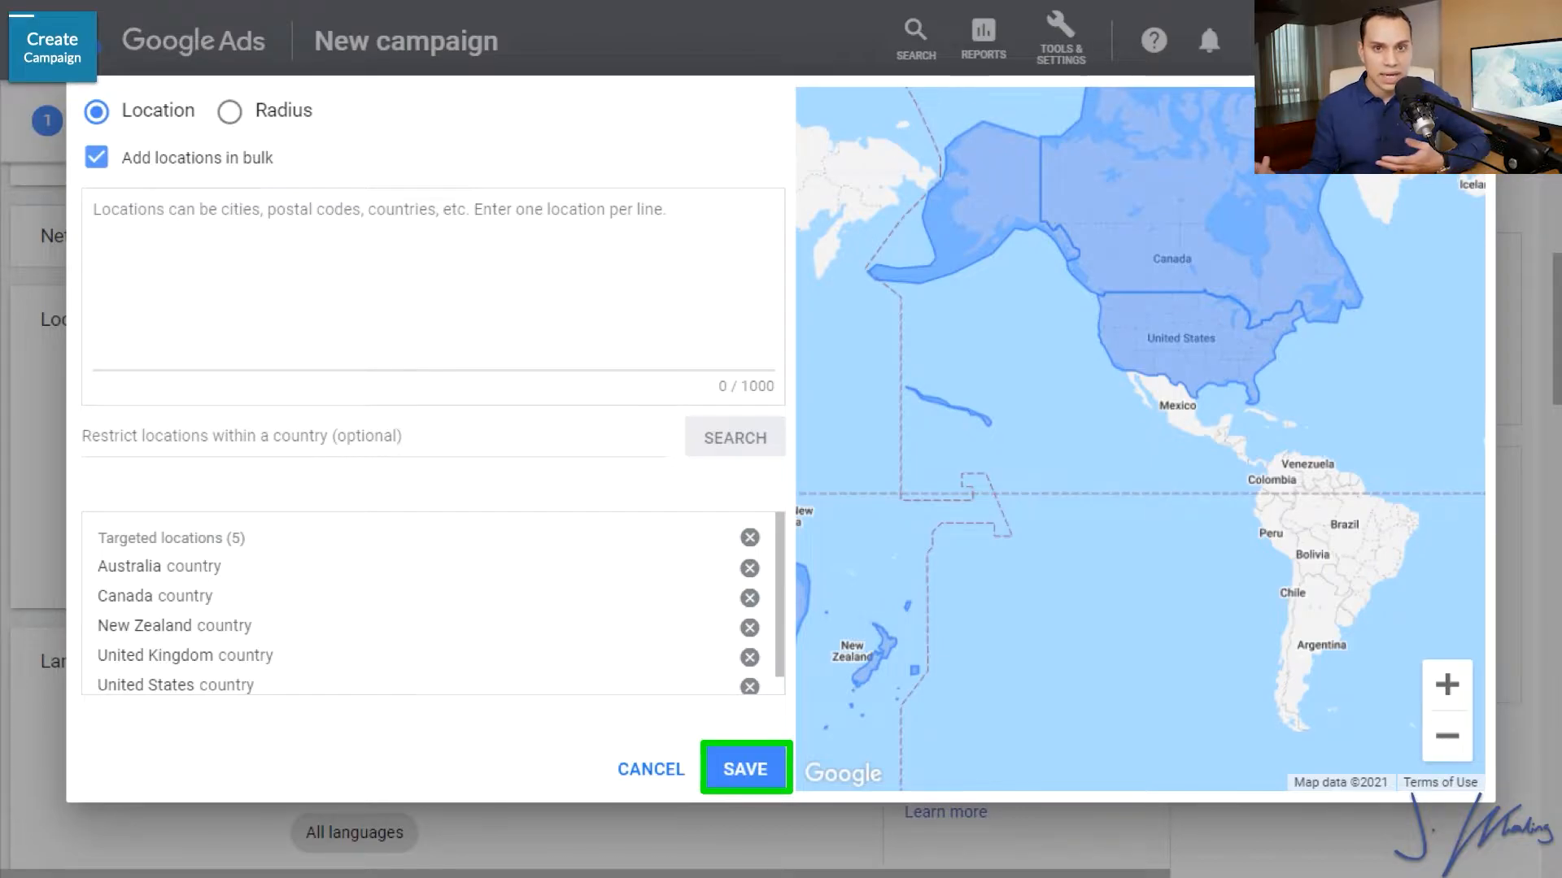
{"action": "left_click", "coordinate": [767, 766]}
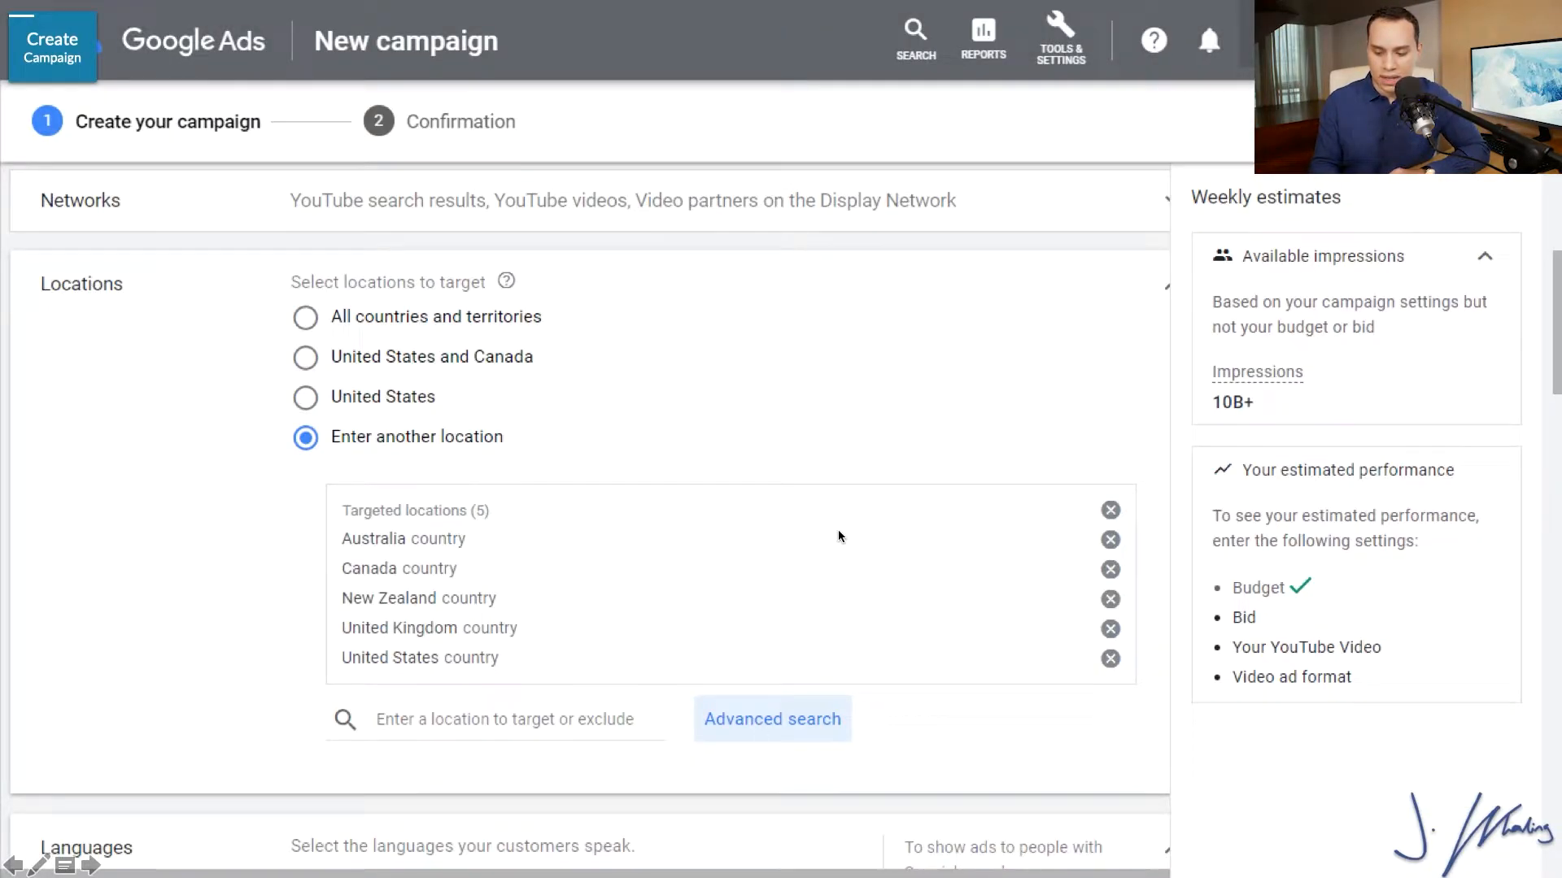
Set the content exclusions to Expanded inventory, excluding embedded YouTube videos and no longer excluding content not yet labeled.
{"action": "scroll", "coordinate": [837, 536], "scroll_direction": "down", "scroll_amount": 8}
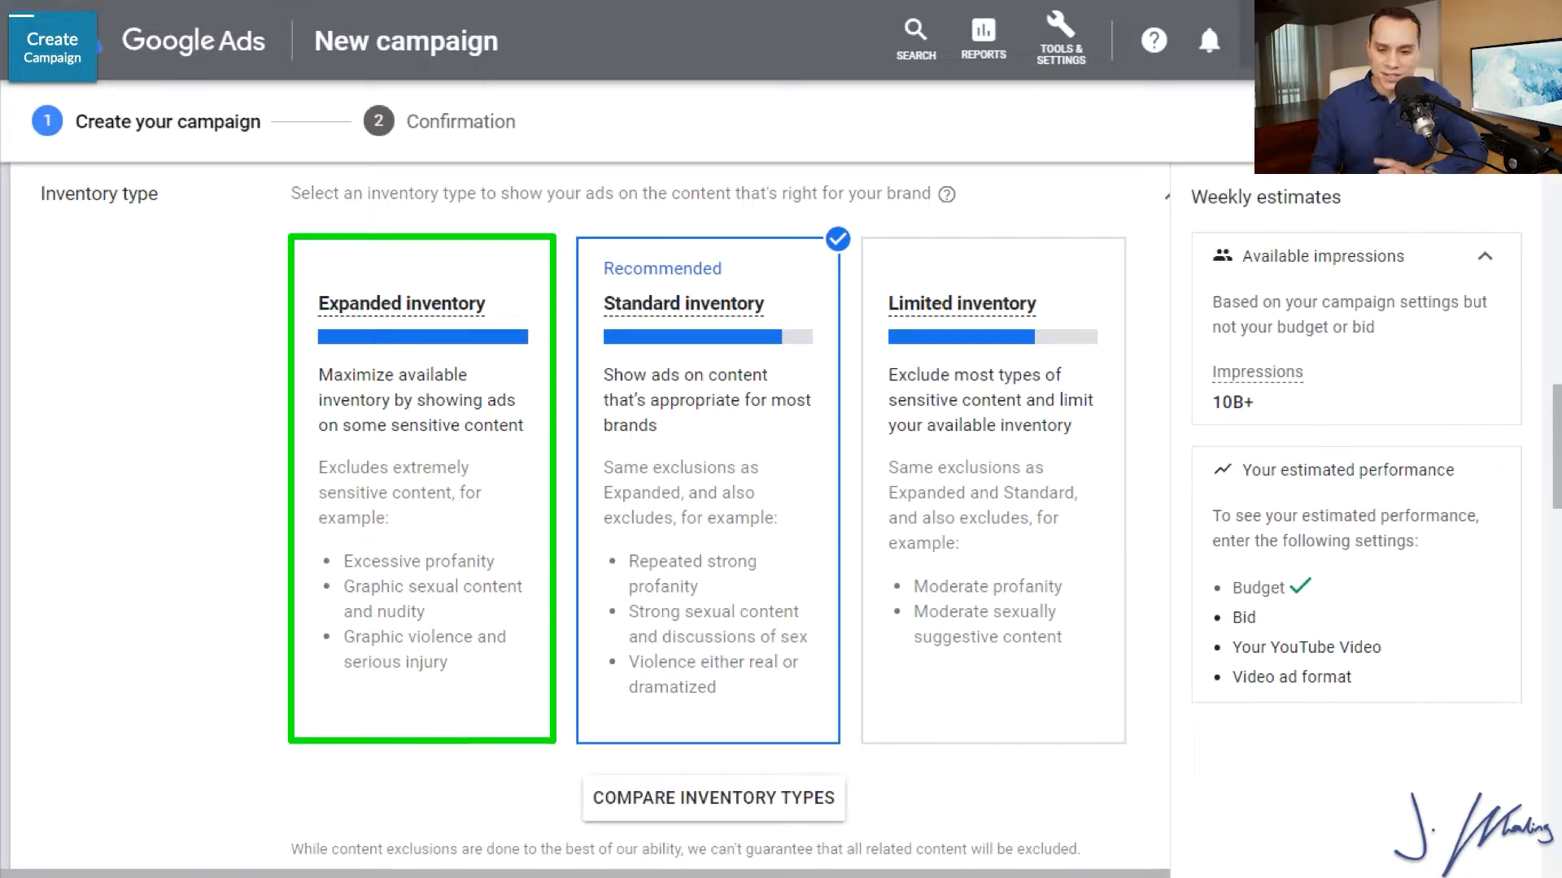
{"action": "left_click", "coordinate": [421, 488]}
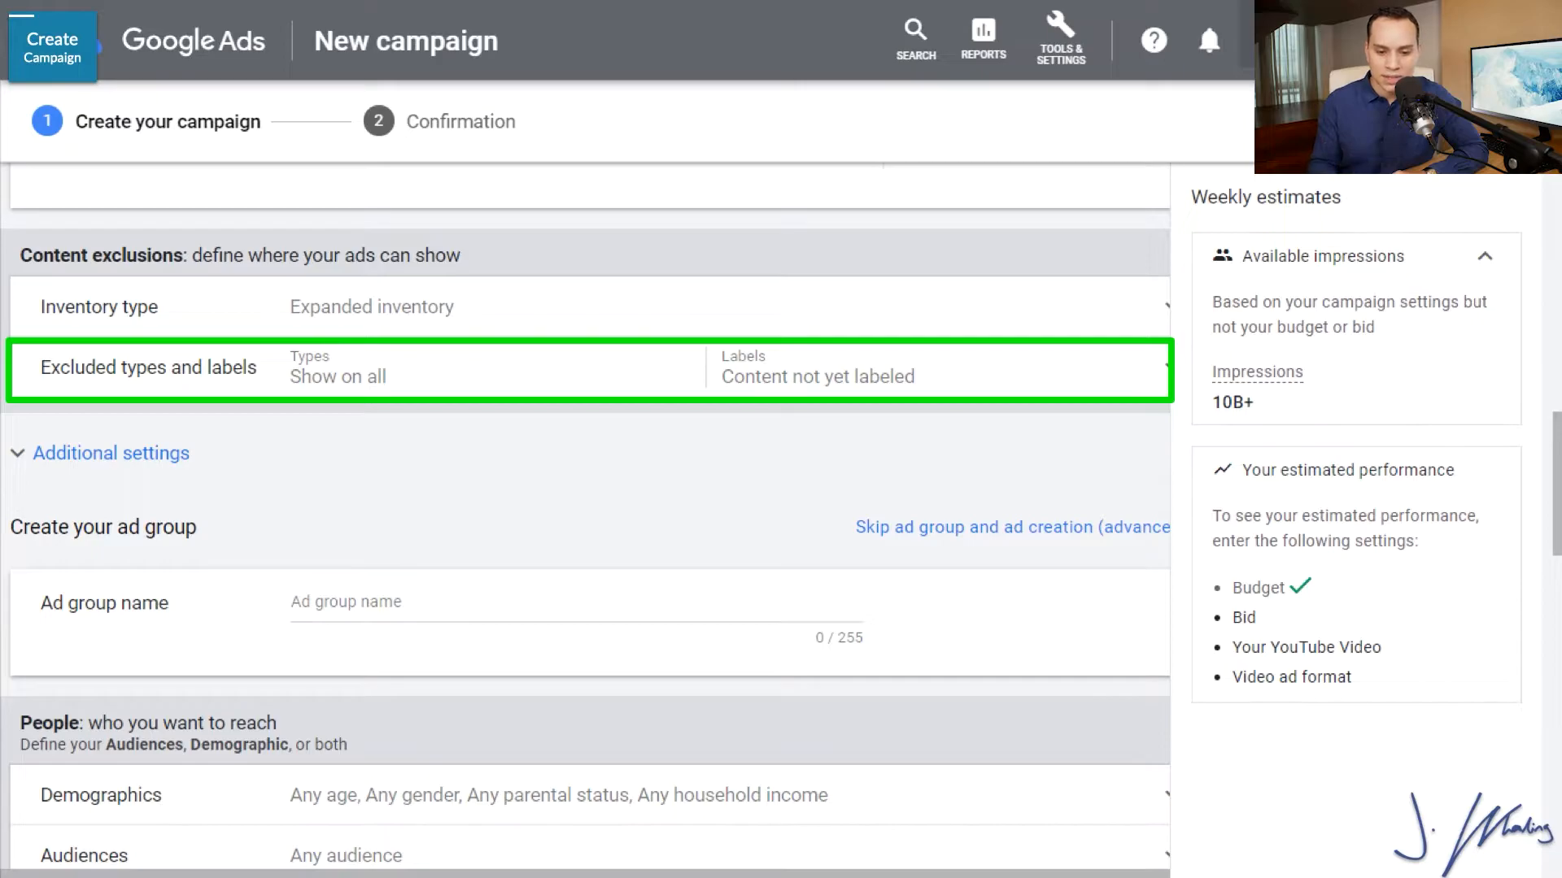
{"action": "left_click", "coordinate": [358, 372]}
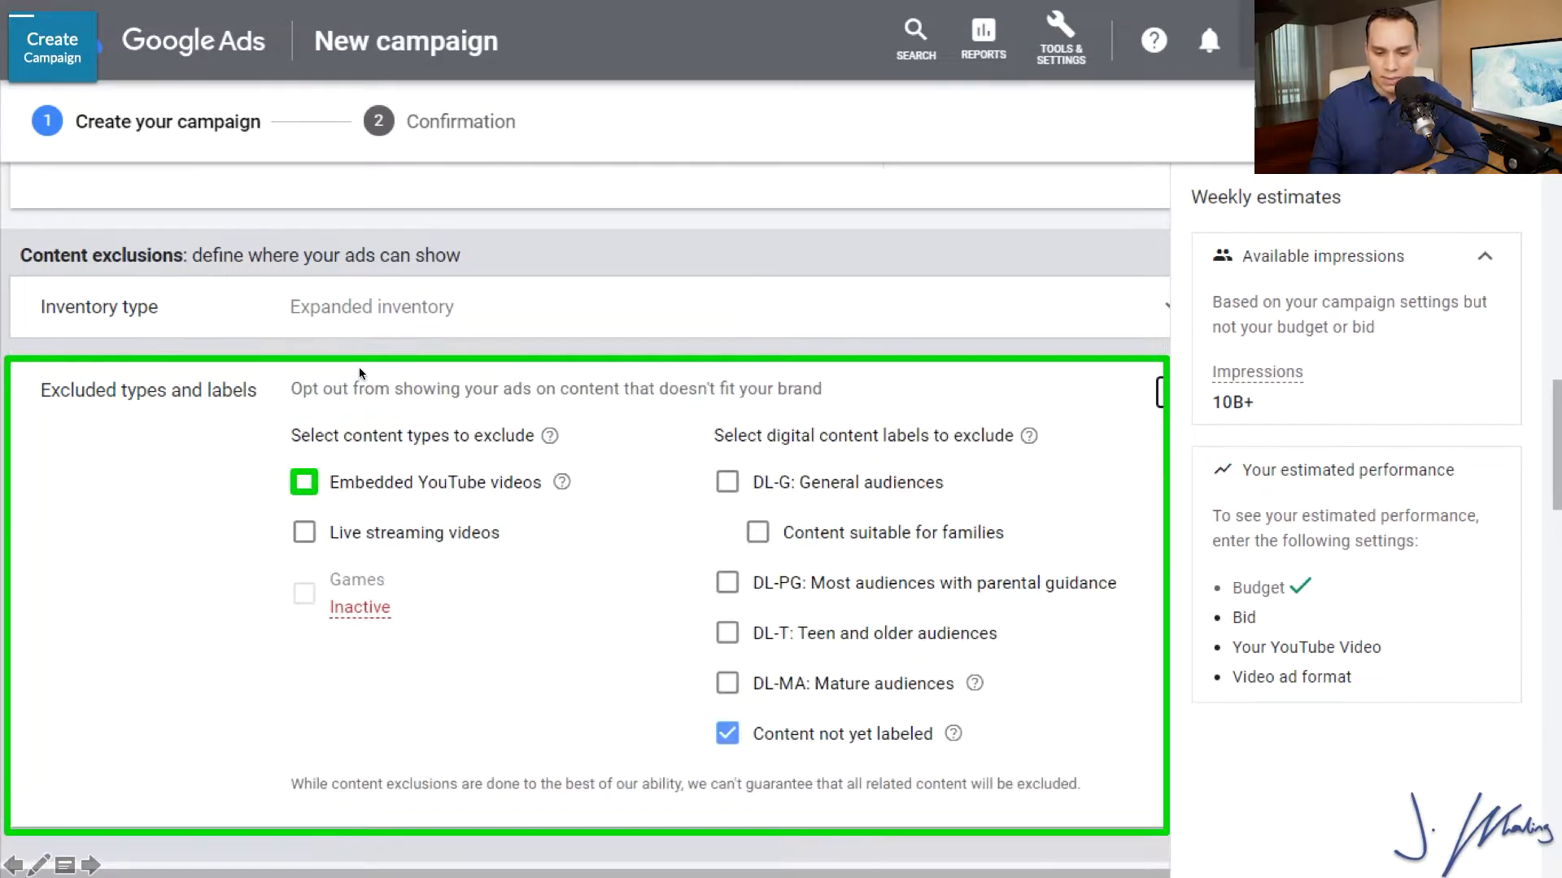
{"action": "left_click", "coordinate": [307, 484]}
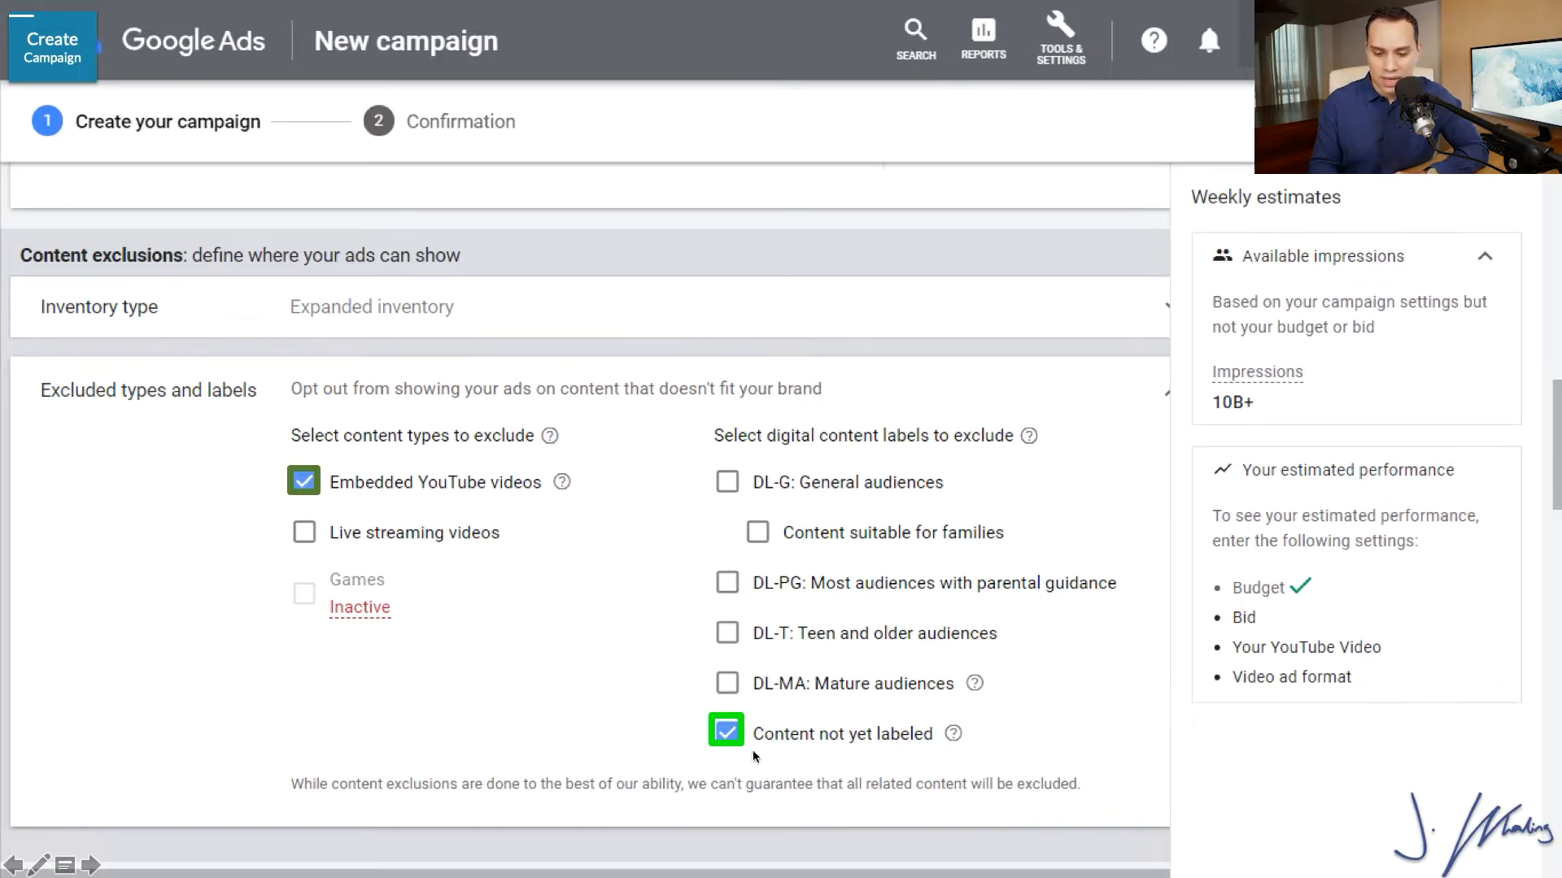
{"action": "left_click", "coordinate": [726, 729]}
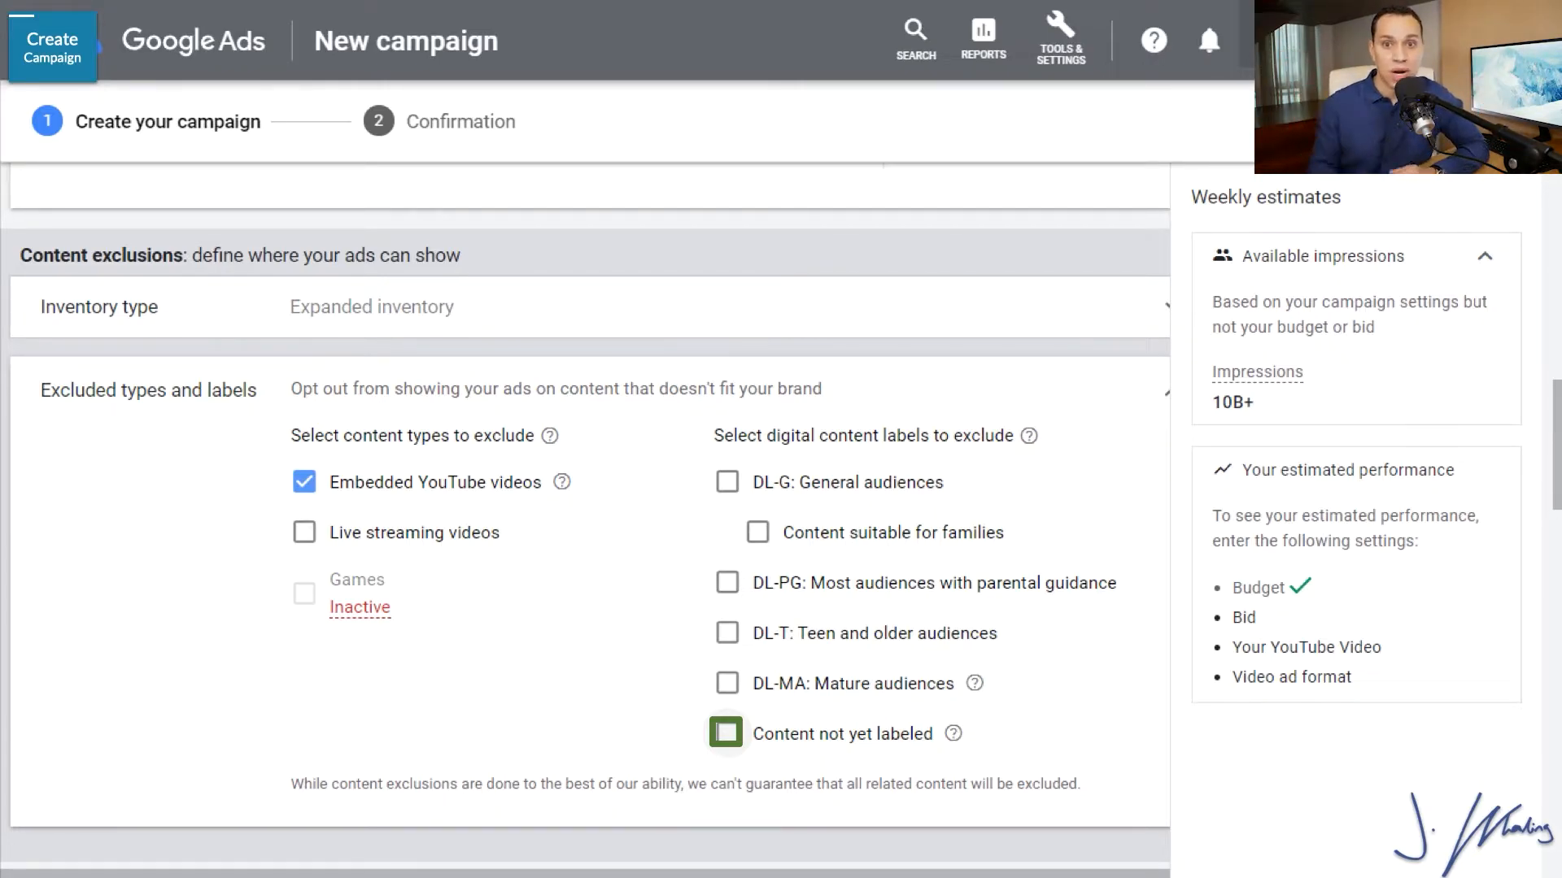
Check the additional campaign settings, and create the campaign with ad group and ad creation skipped, continuing to its page.
{"action": "scroll", "coordinate": [586, 488], "scroll_direction": "down", "scroll_amount": 7}
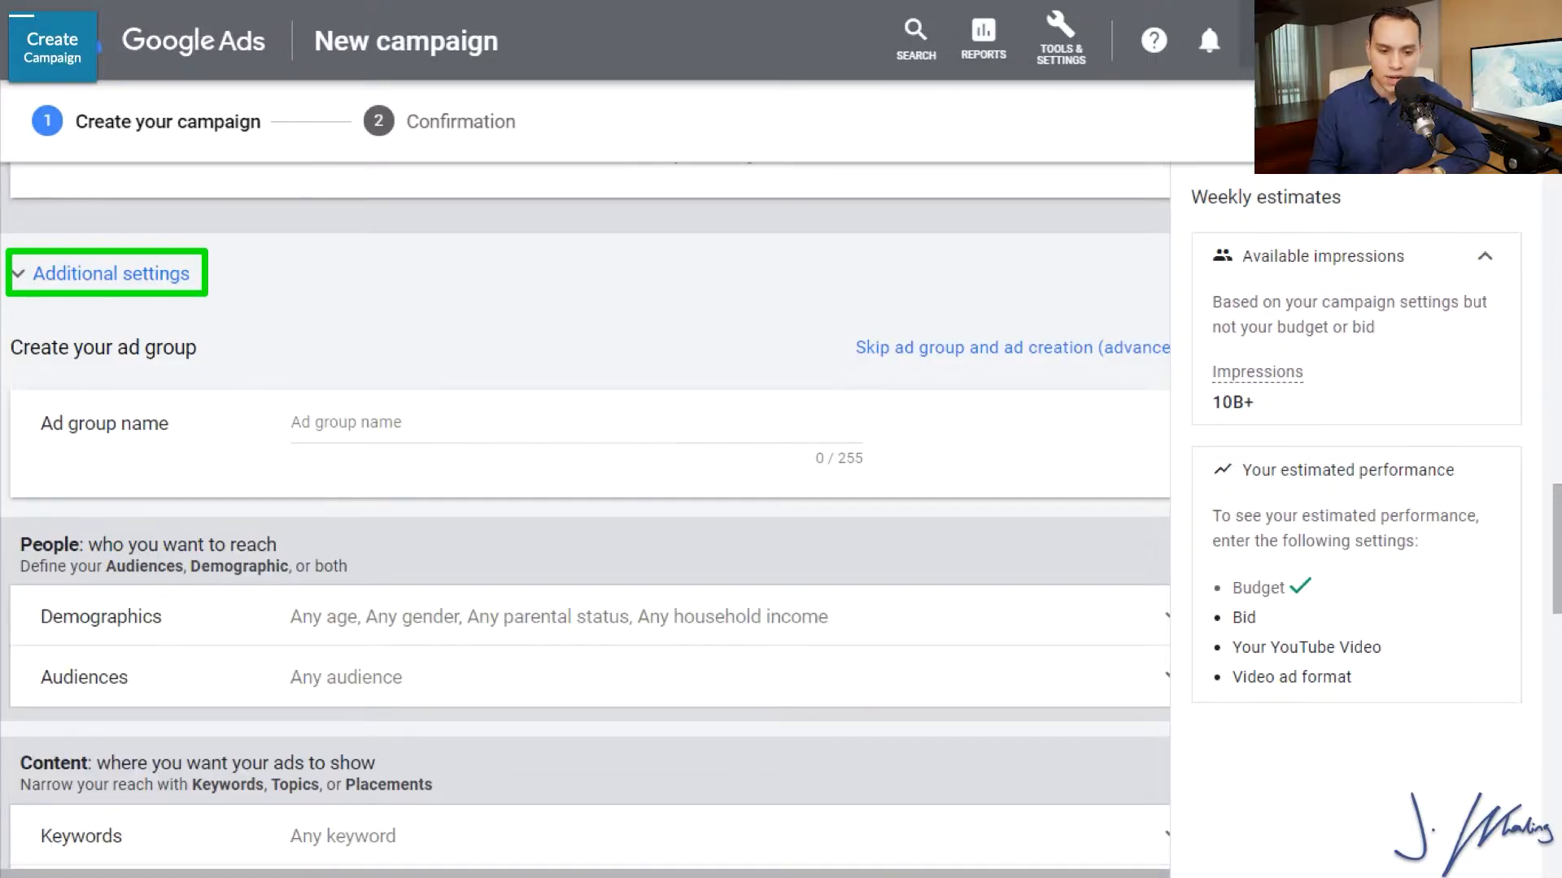
{"action": "left_click", "coordinate": [188, 264]}
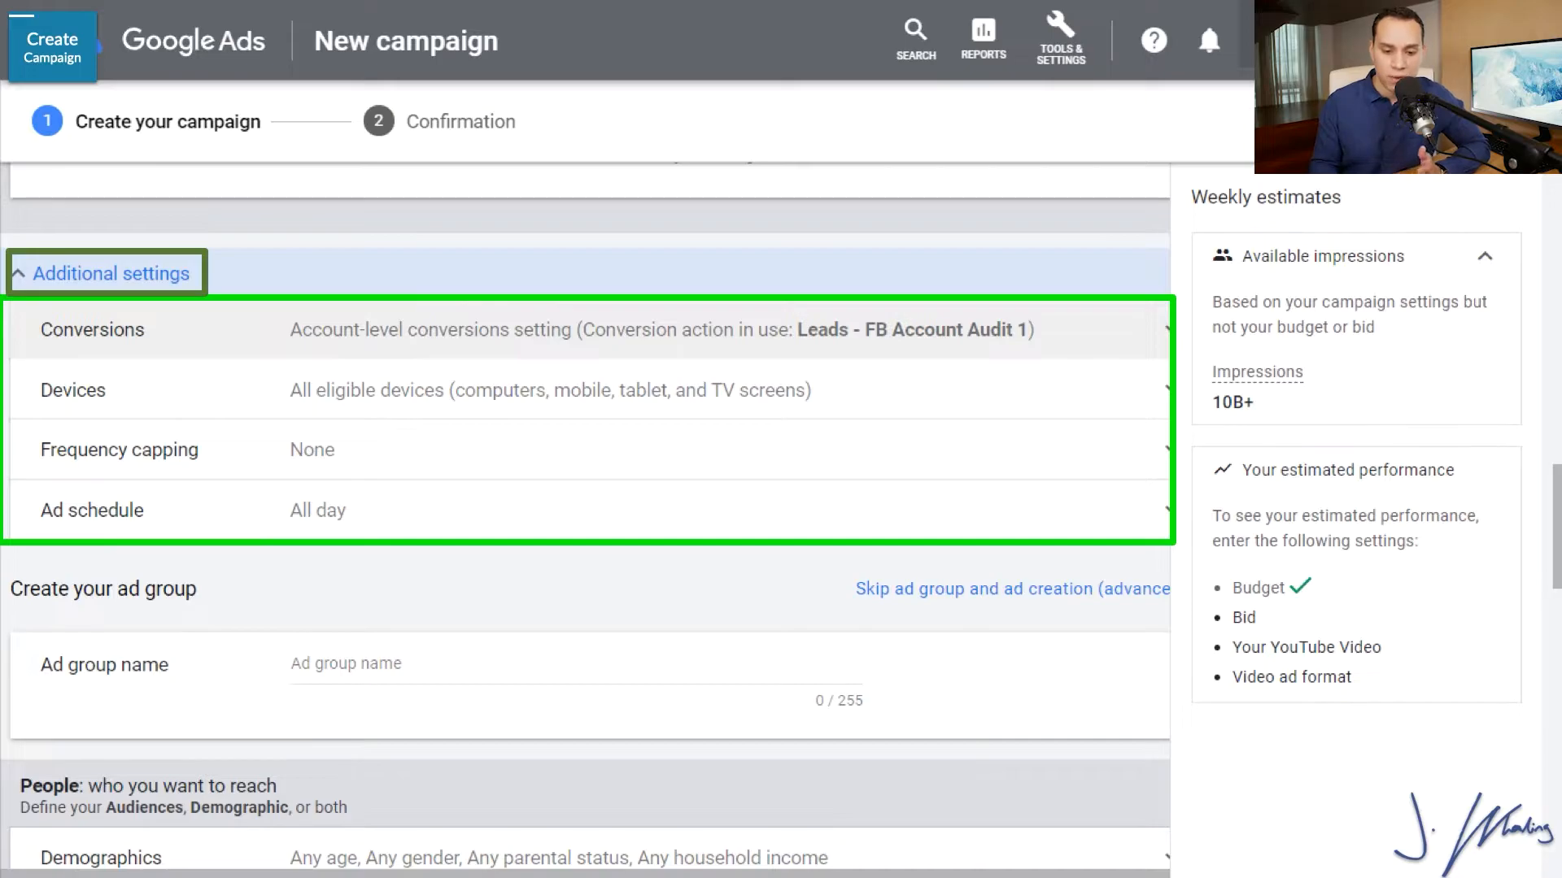
{"action": "key", "text": "Right"}
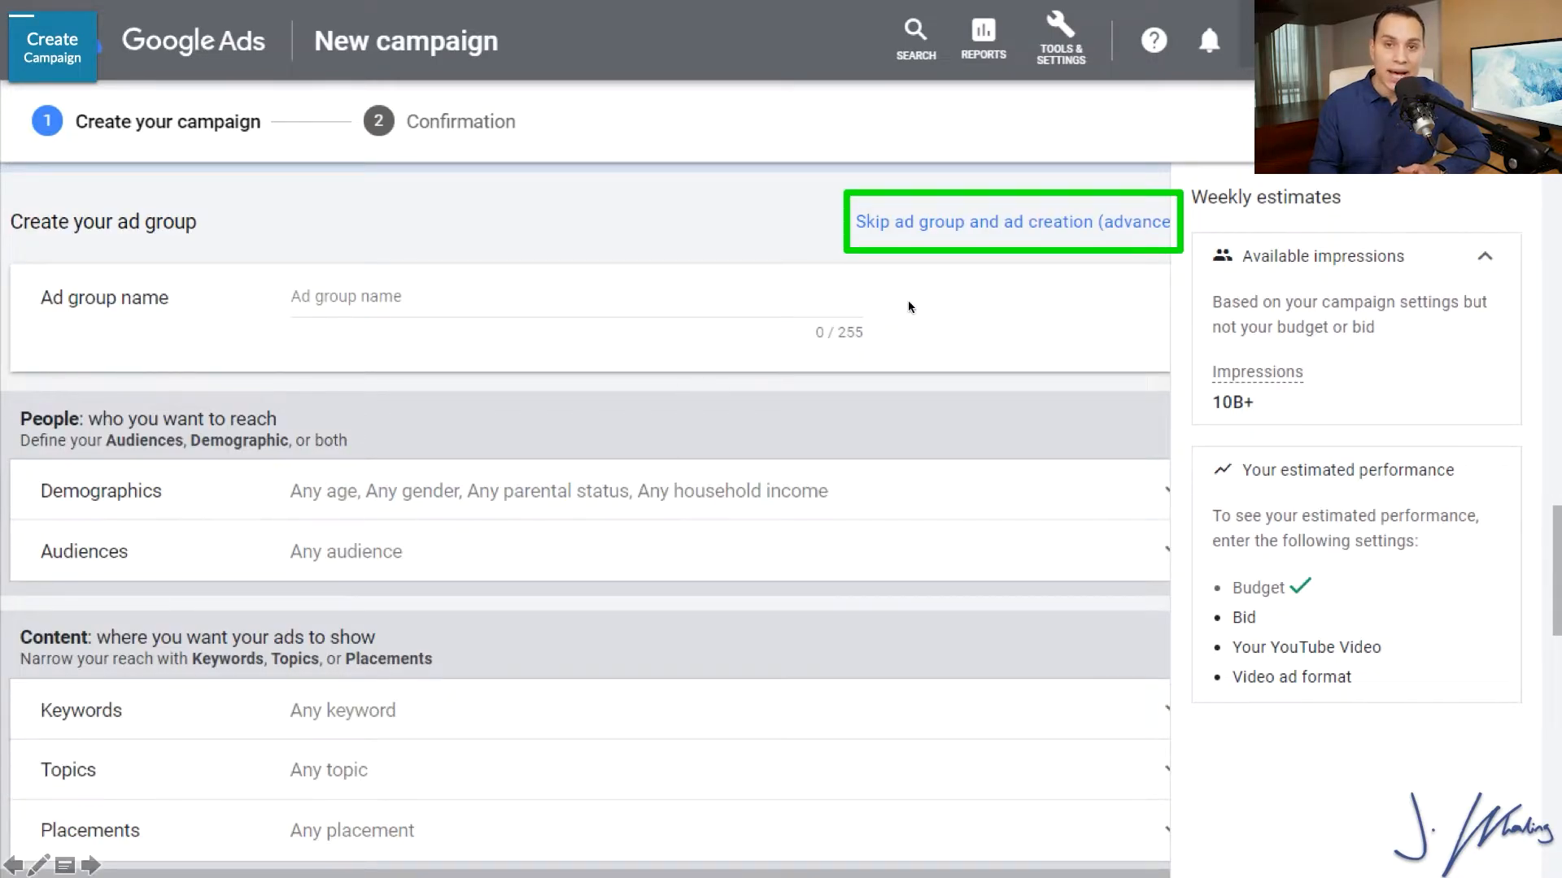
{"action": "left_click", "coordinate": [1013, 218]}
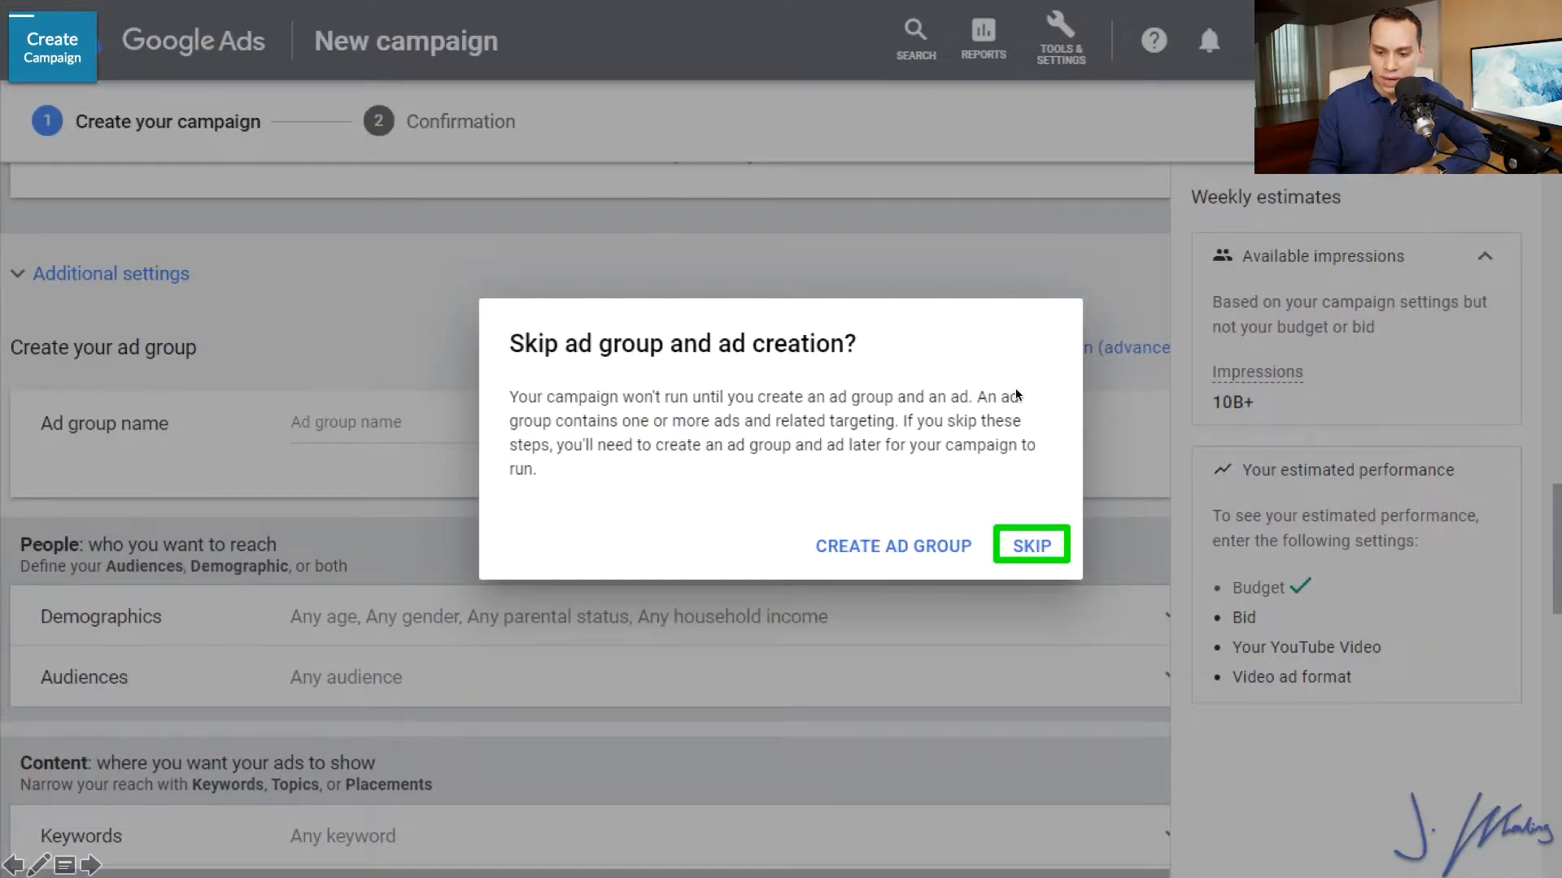
{"action": "left_click", "coordinate": [1041, 555]}
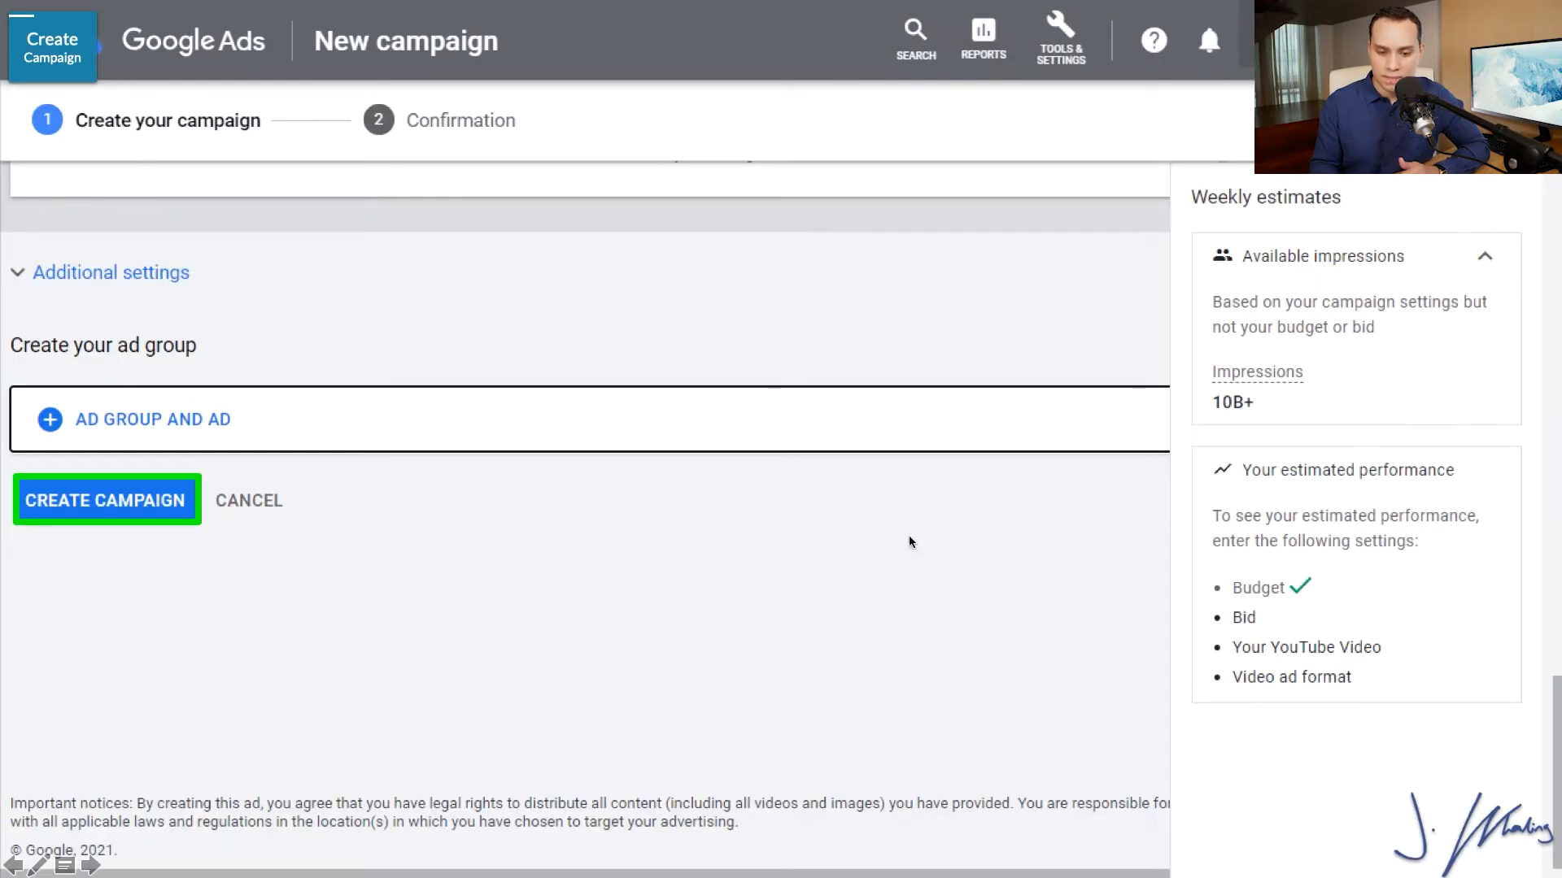
{"action": "left_click", "coordinate": [139, 509]}
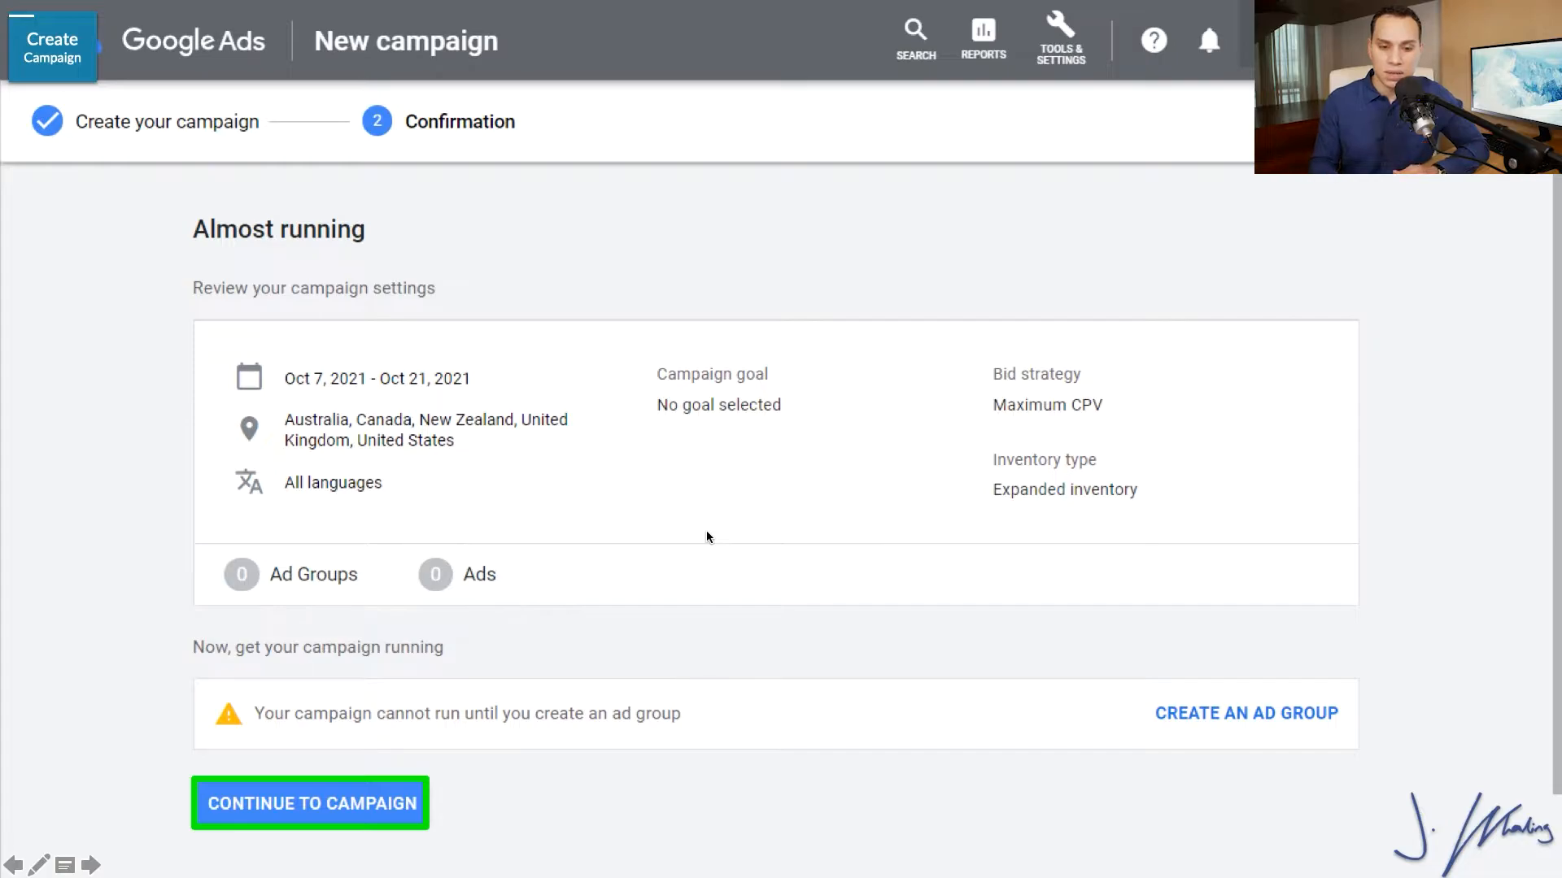
{"action": "left_click", "coordinate": [356, 805]}
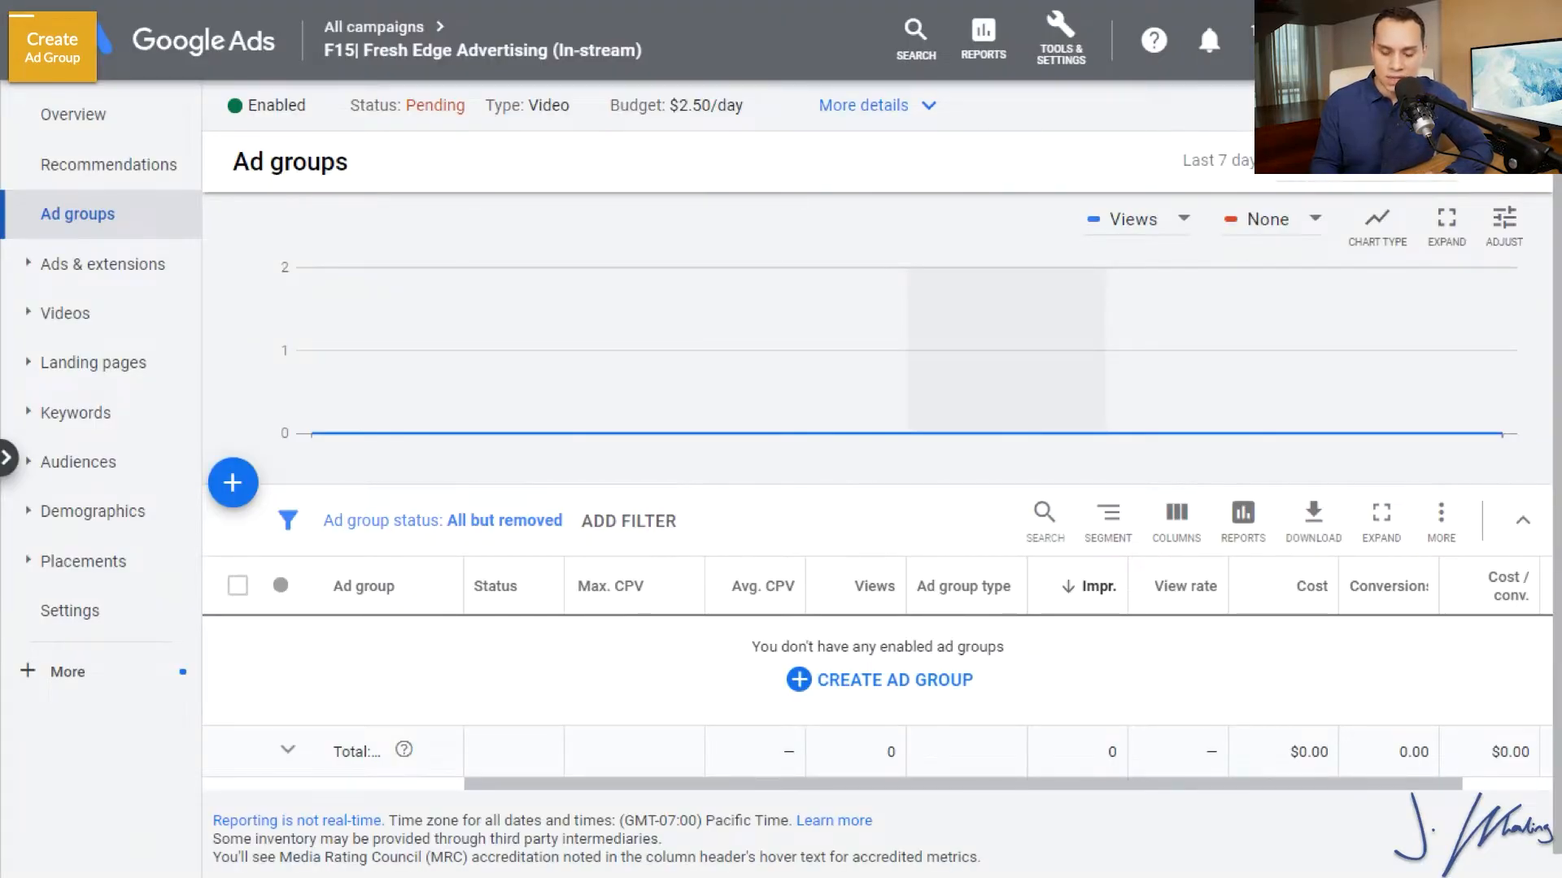
Start a new ad group in the campaign and name it "In-Market: Ads and Marketing".
{"action": "left_click", "coordinate": [240, 484]}
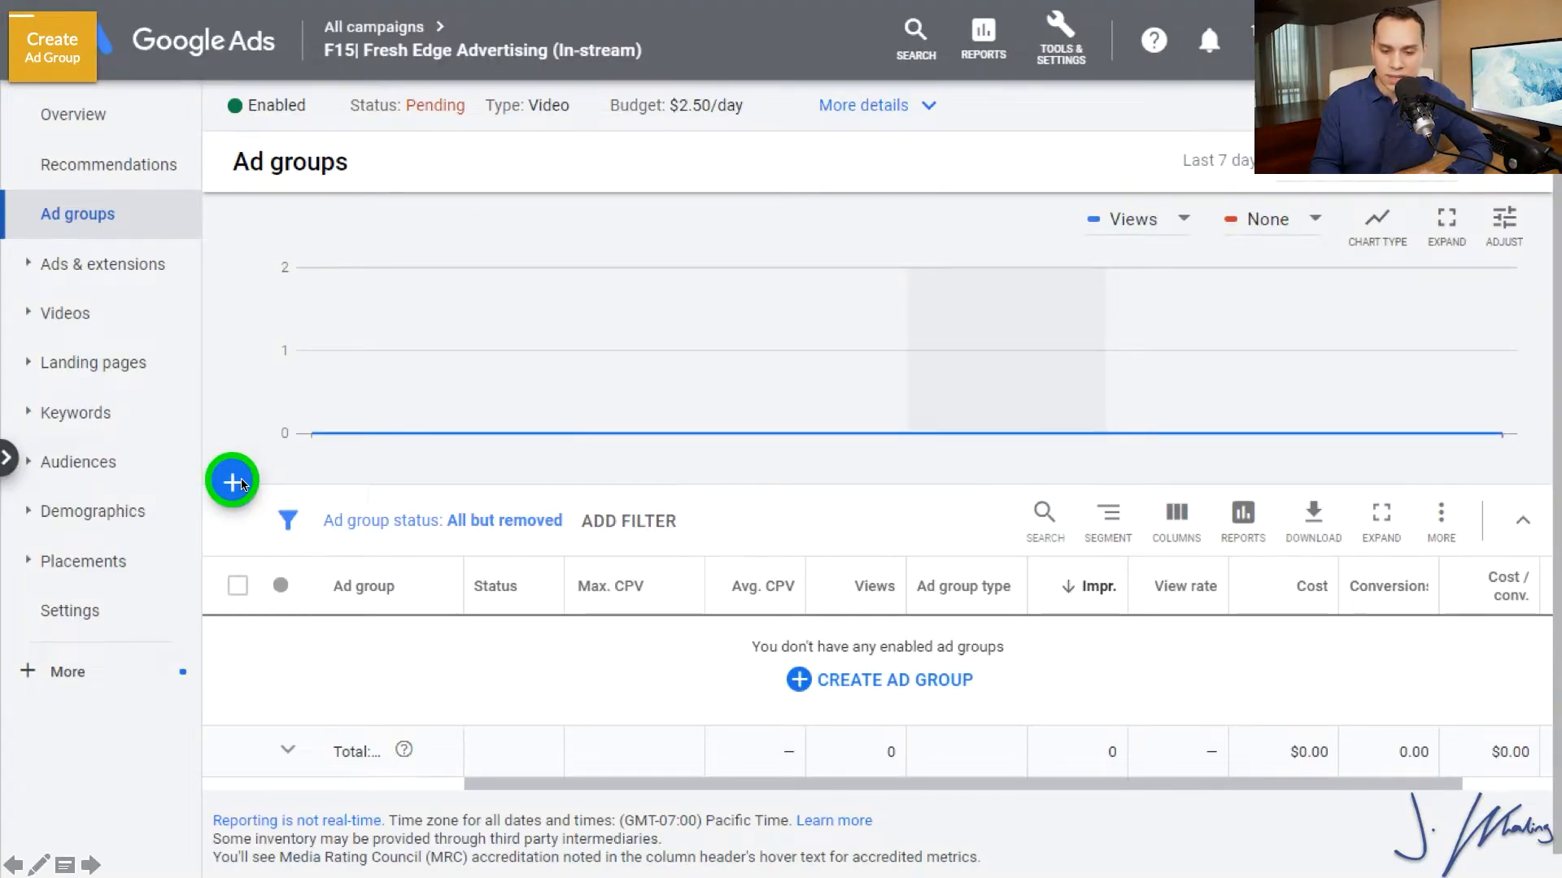
{"action": "left_click", "coordinate": [241, 485]}
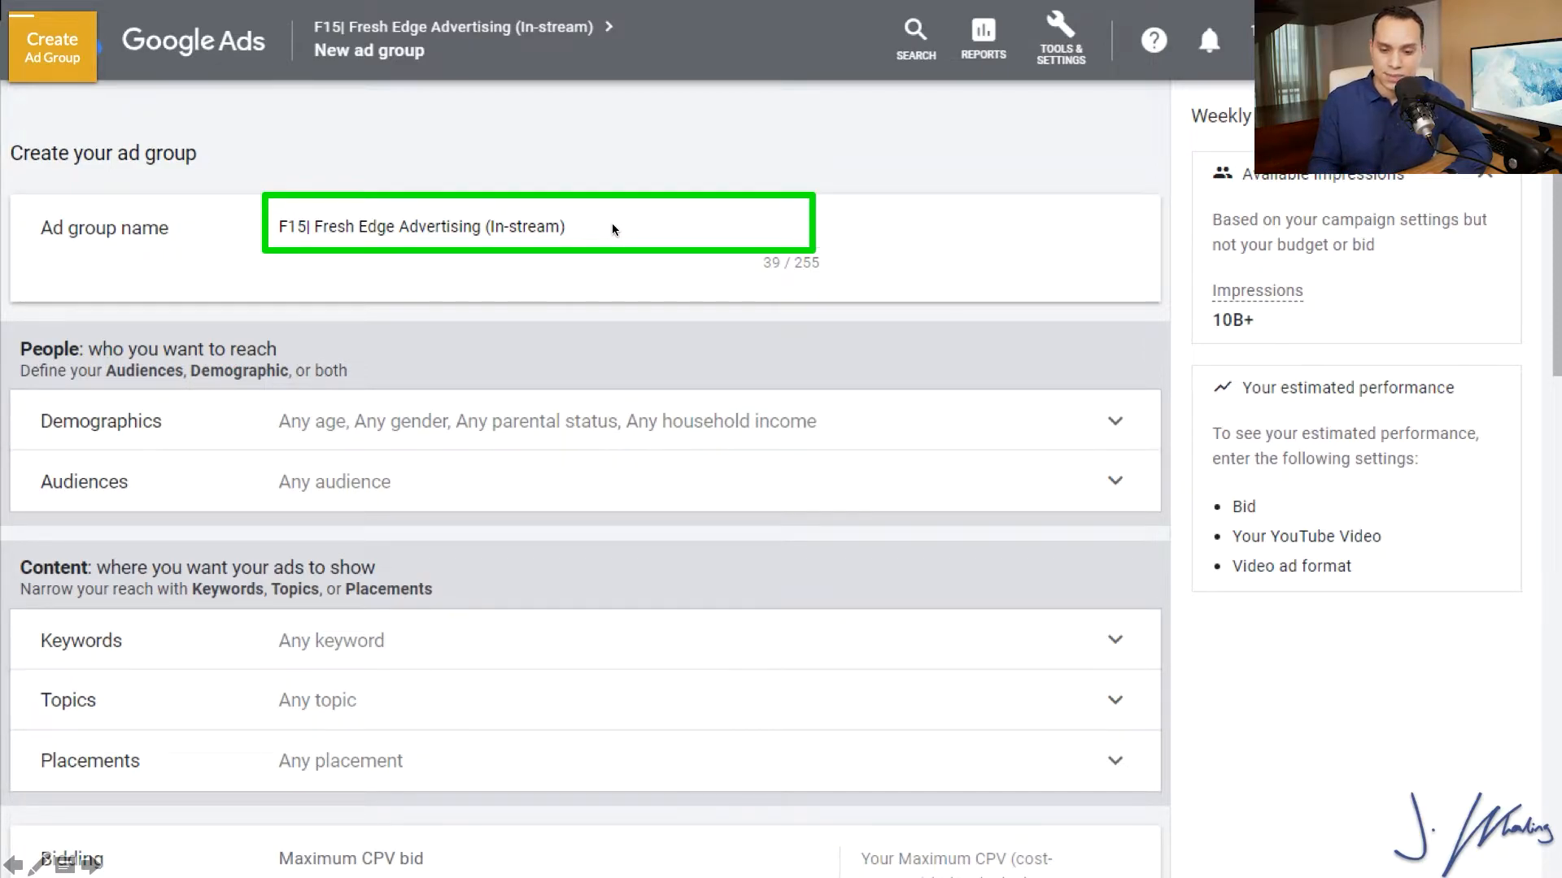
{"action": "key", "text": "ctrl+a"}
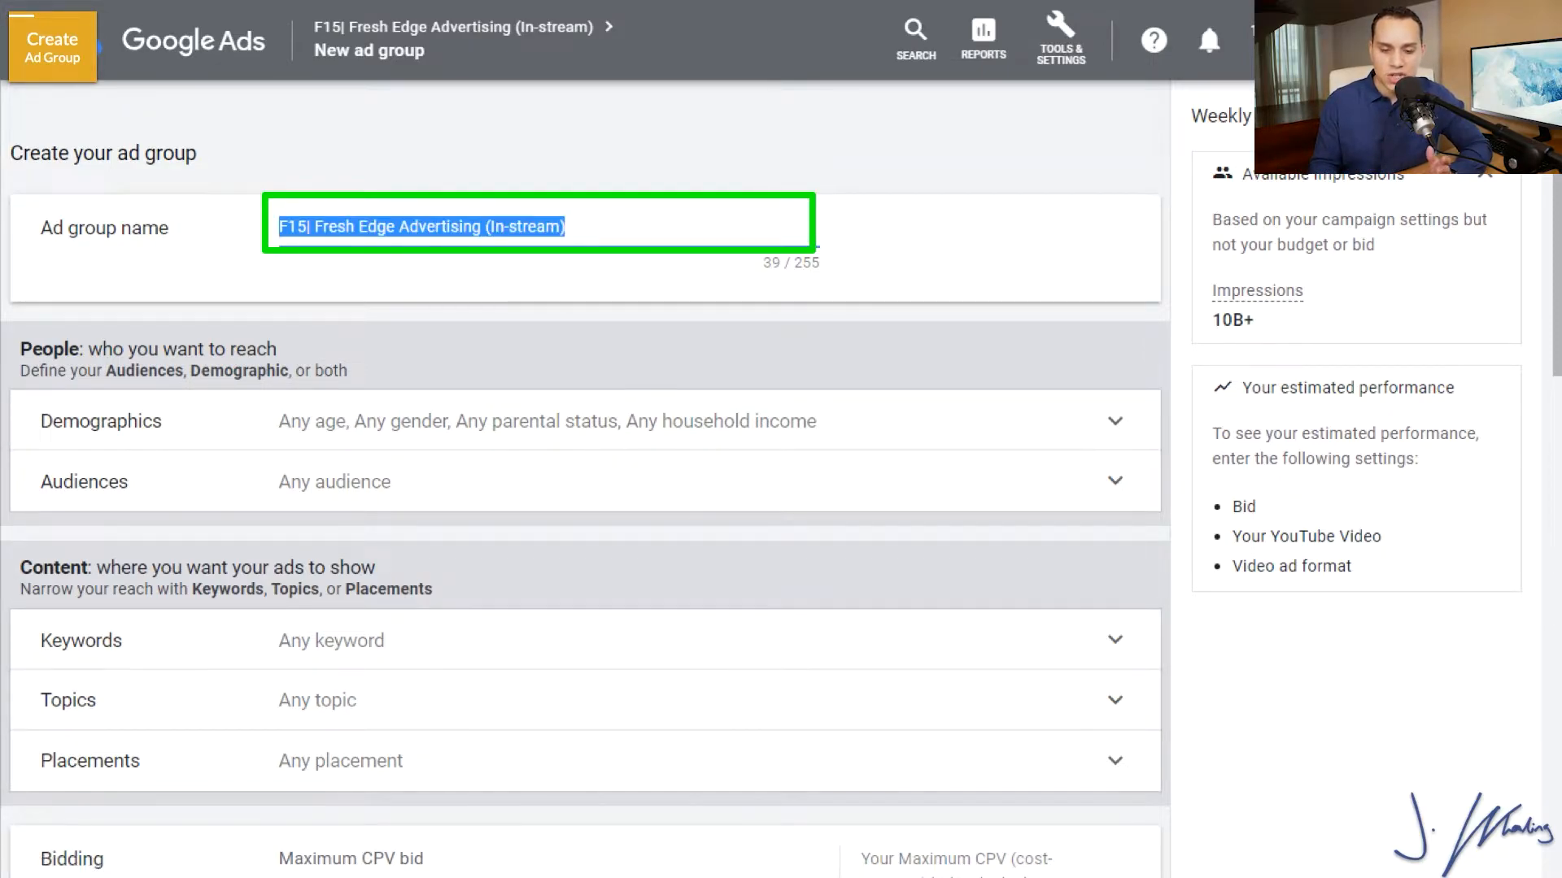
{"action": "key", "text": "BackSpace"}
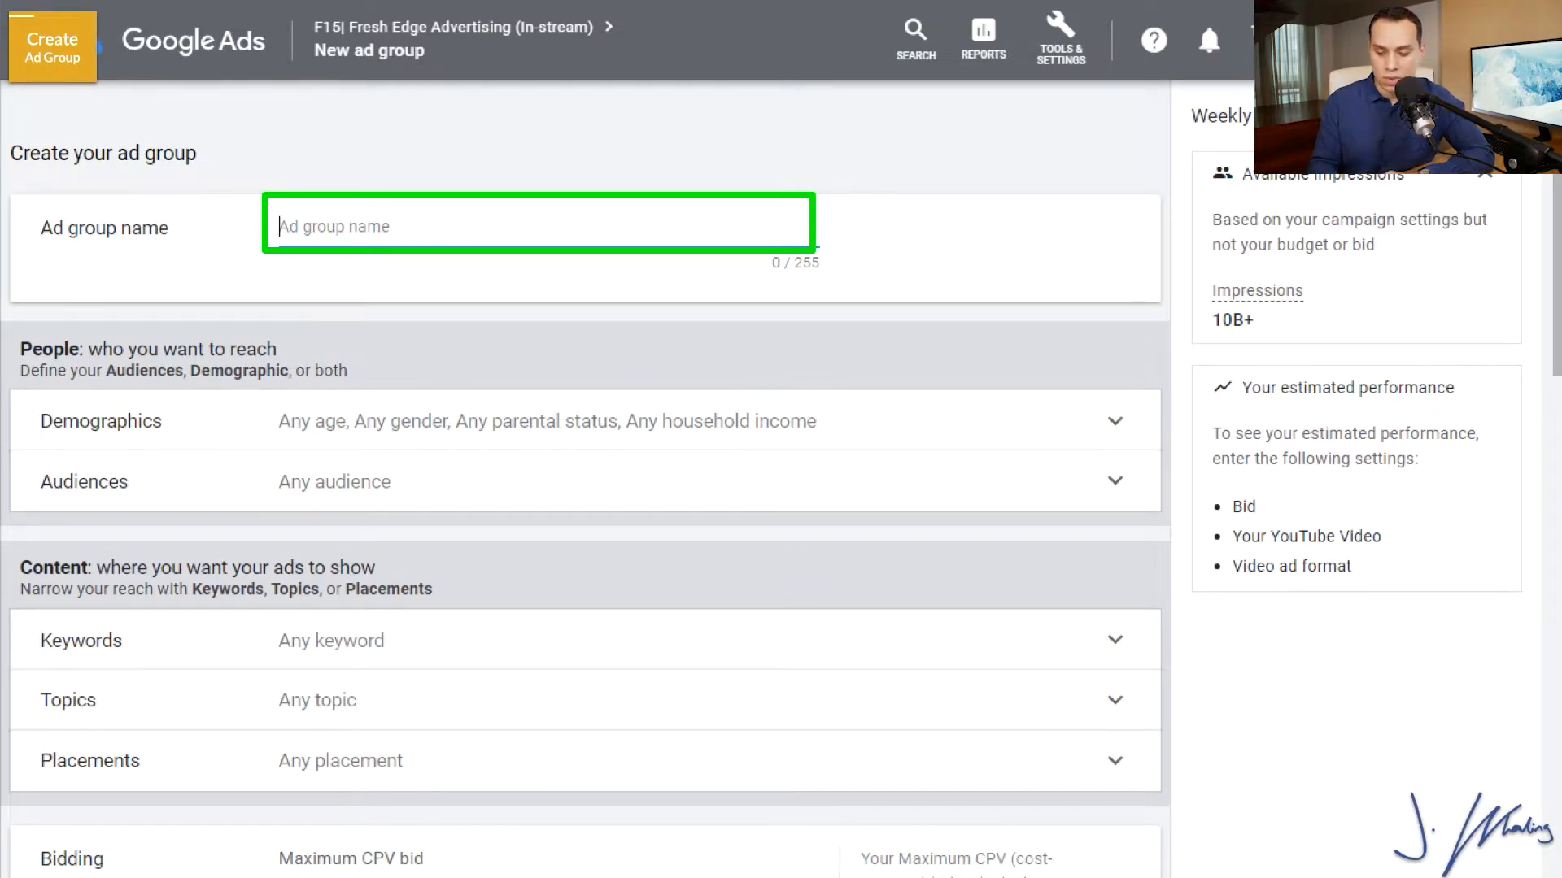
{"action": "type", "text": "In-Market: Ads and Marketing"}
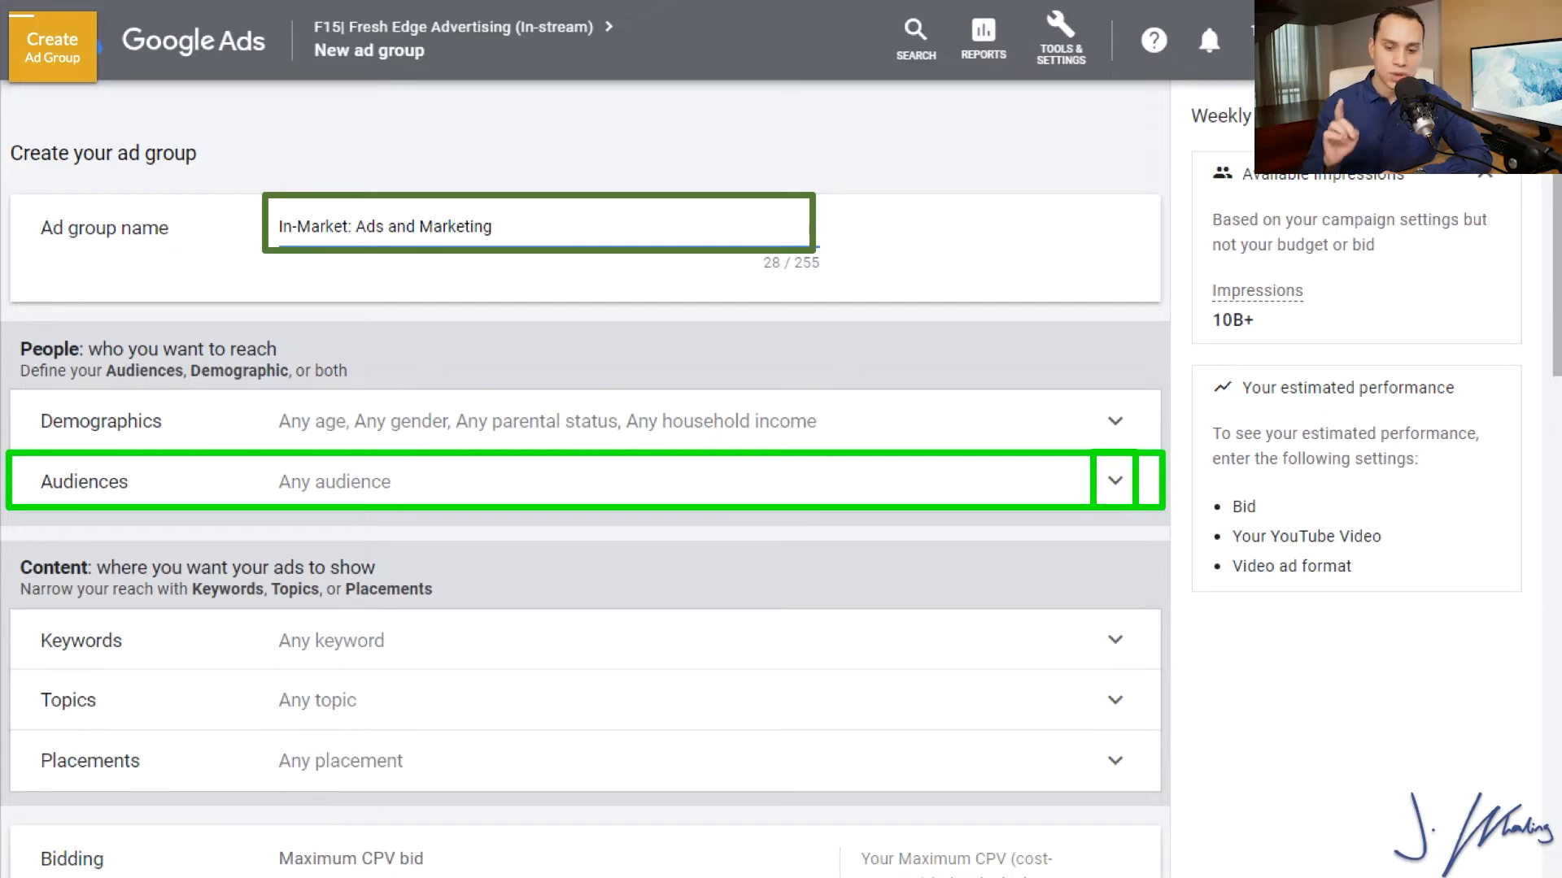
Target the in-market audience Advertising & Marketing Services in the ad group's audience settings.
{"action": "left_click", "coordinate": [1115, 479]}
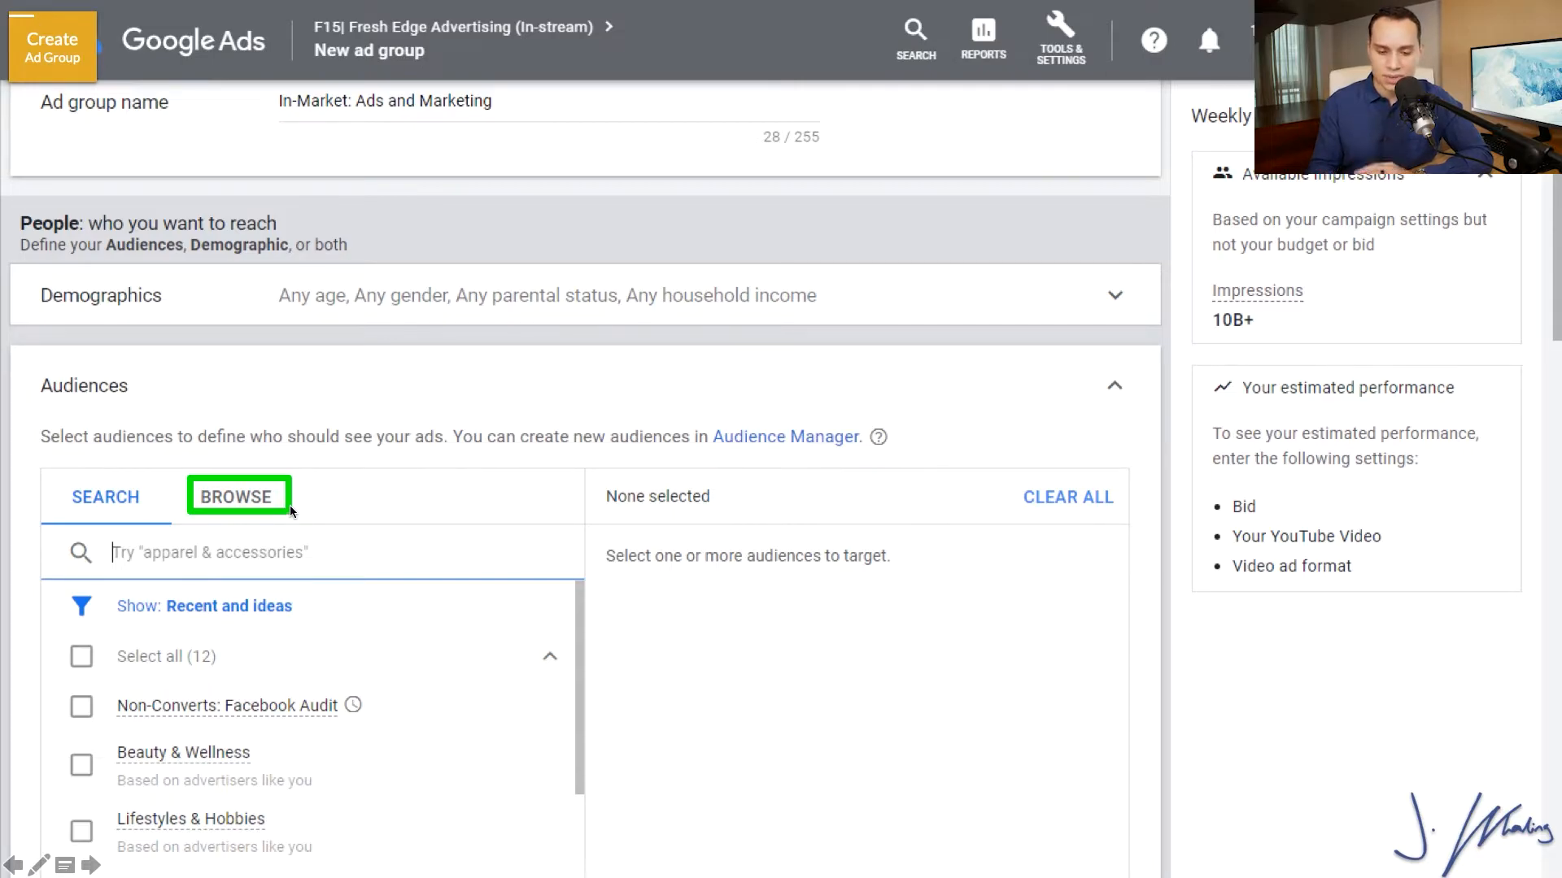
{"action": "left_click", "coordinate": [246, 495]}
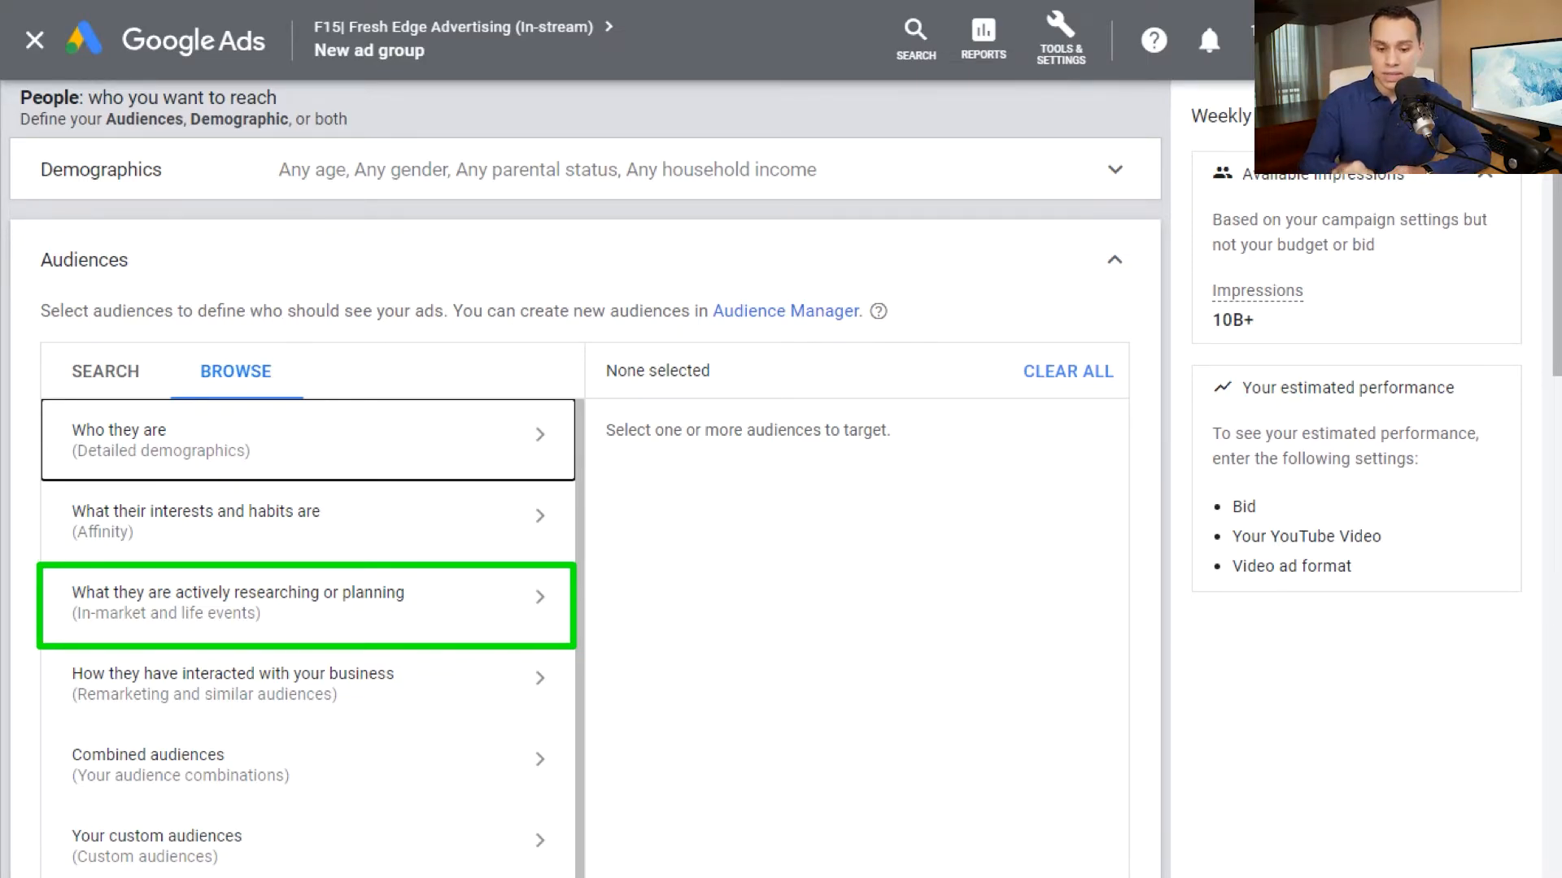
{"action": "left_click", "coordinate": [305, 604]}
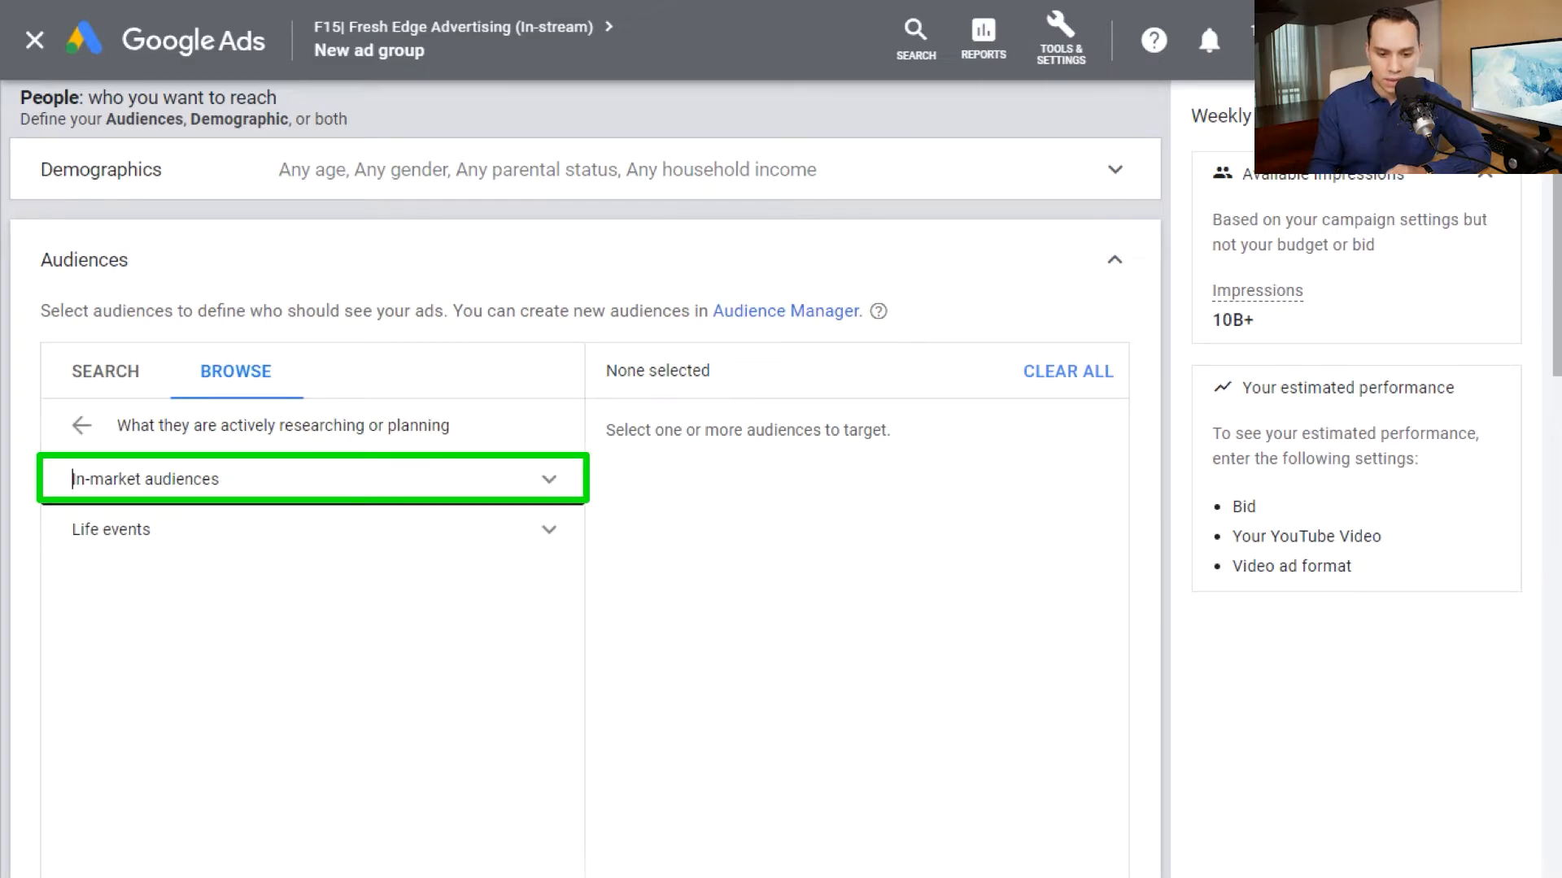
{"action": "left_click", "coordinate": [73, 480]}
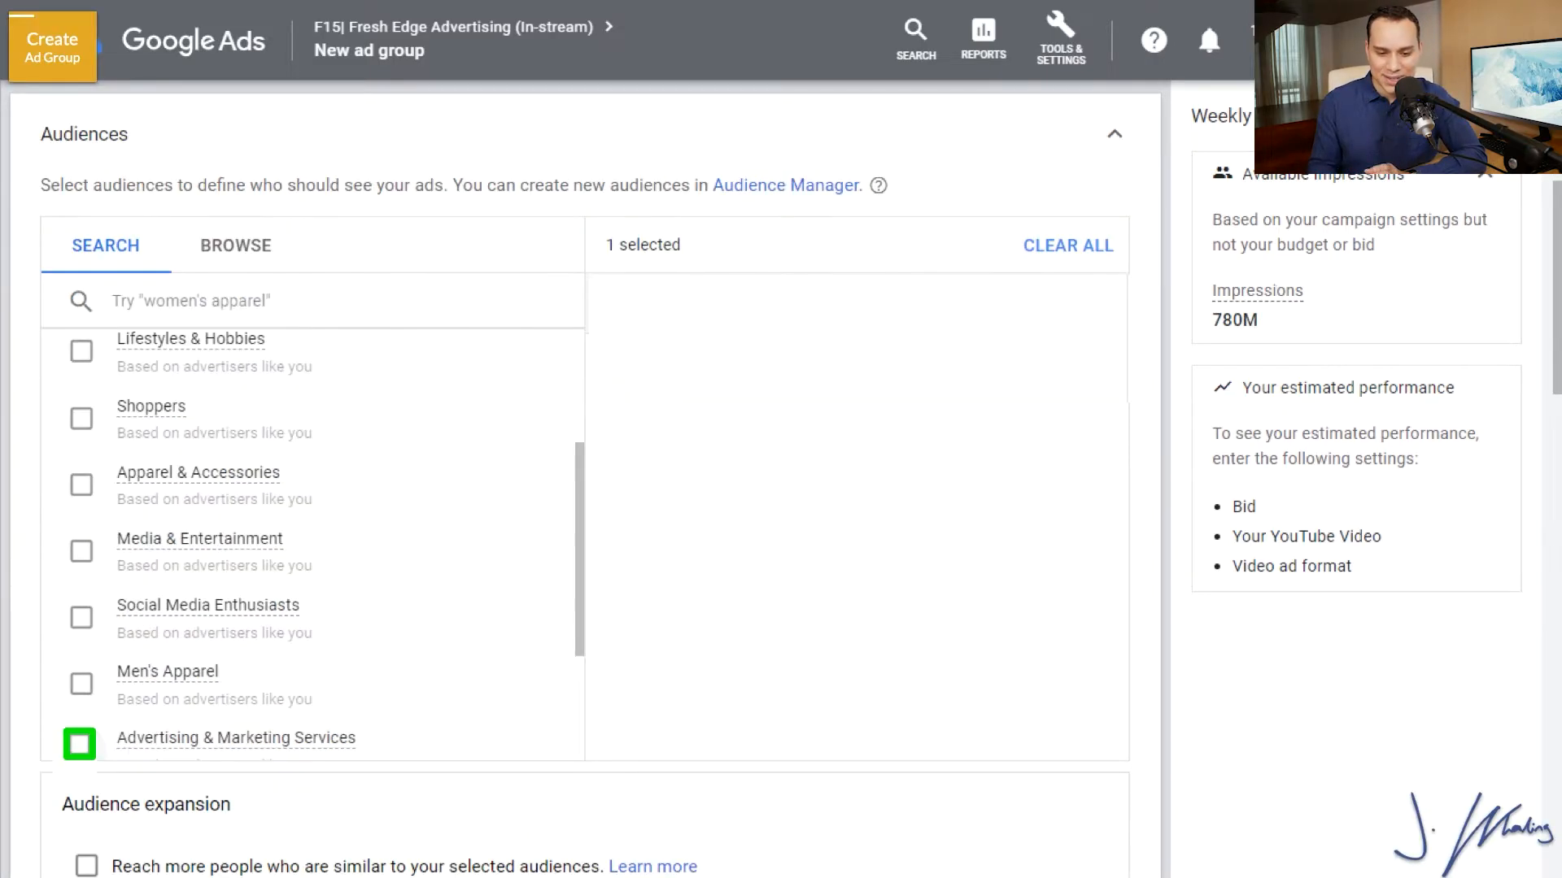
{"action": "left_click", "coordinate": [79, 745]}
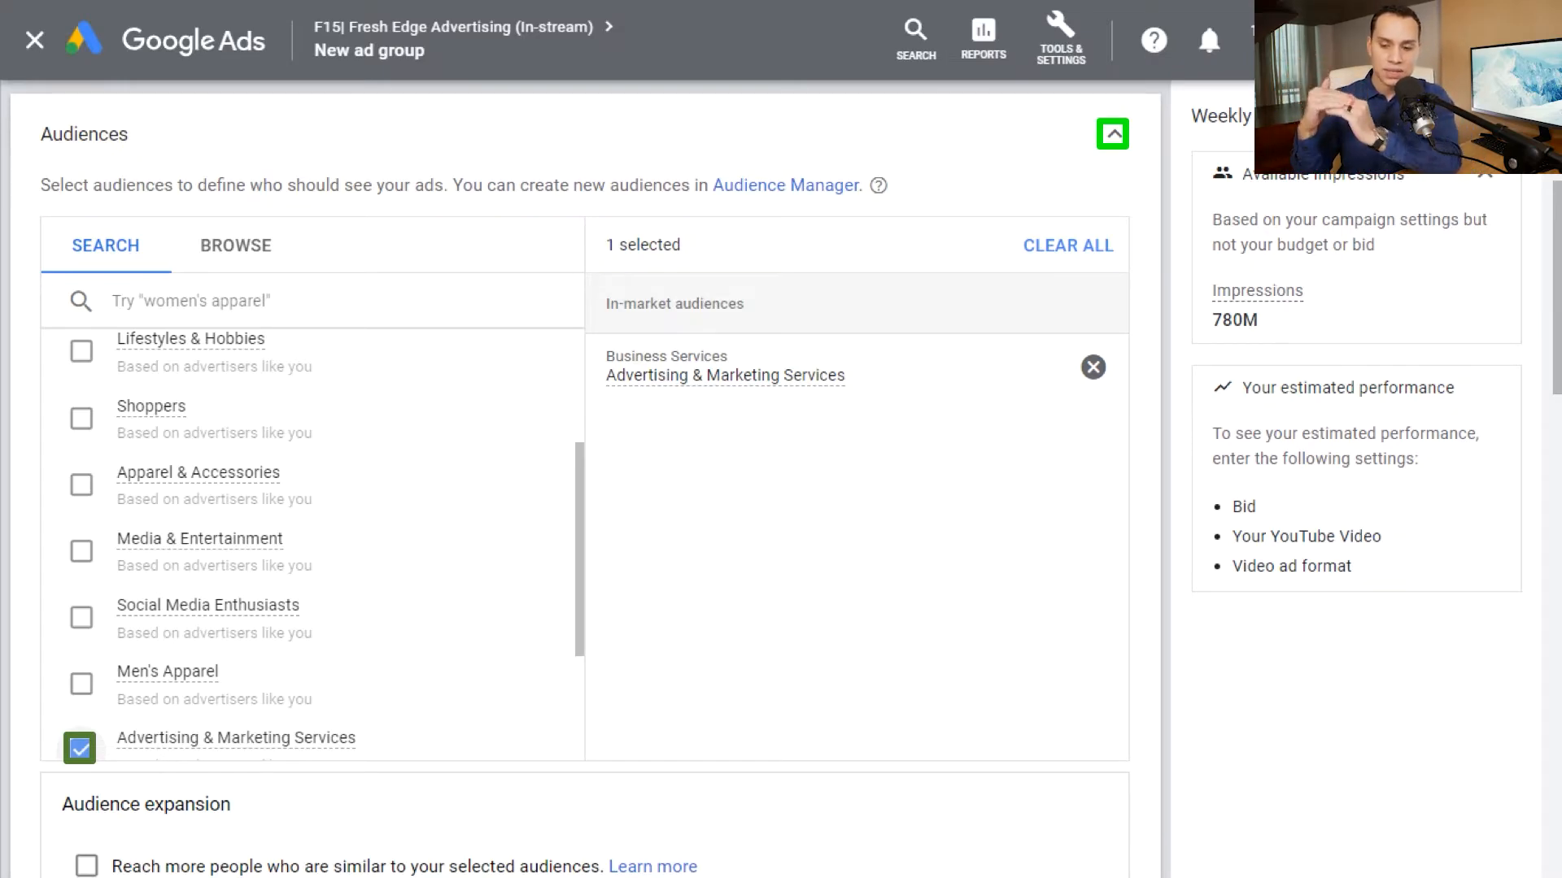
{"action": "left_click", "coordinate": [1113, 135]}
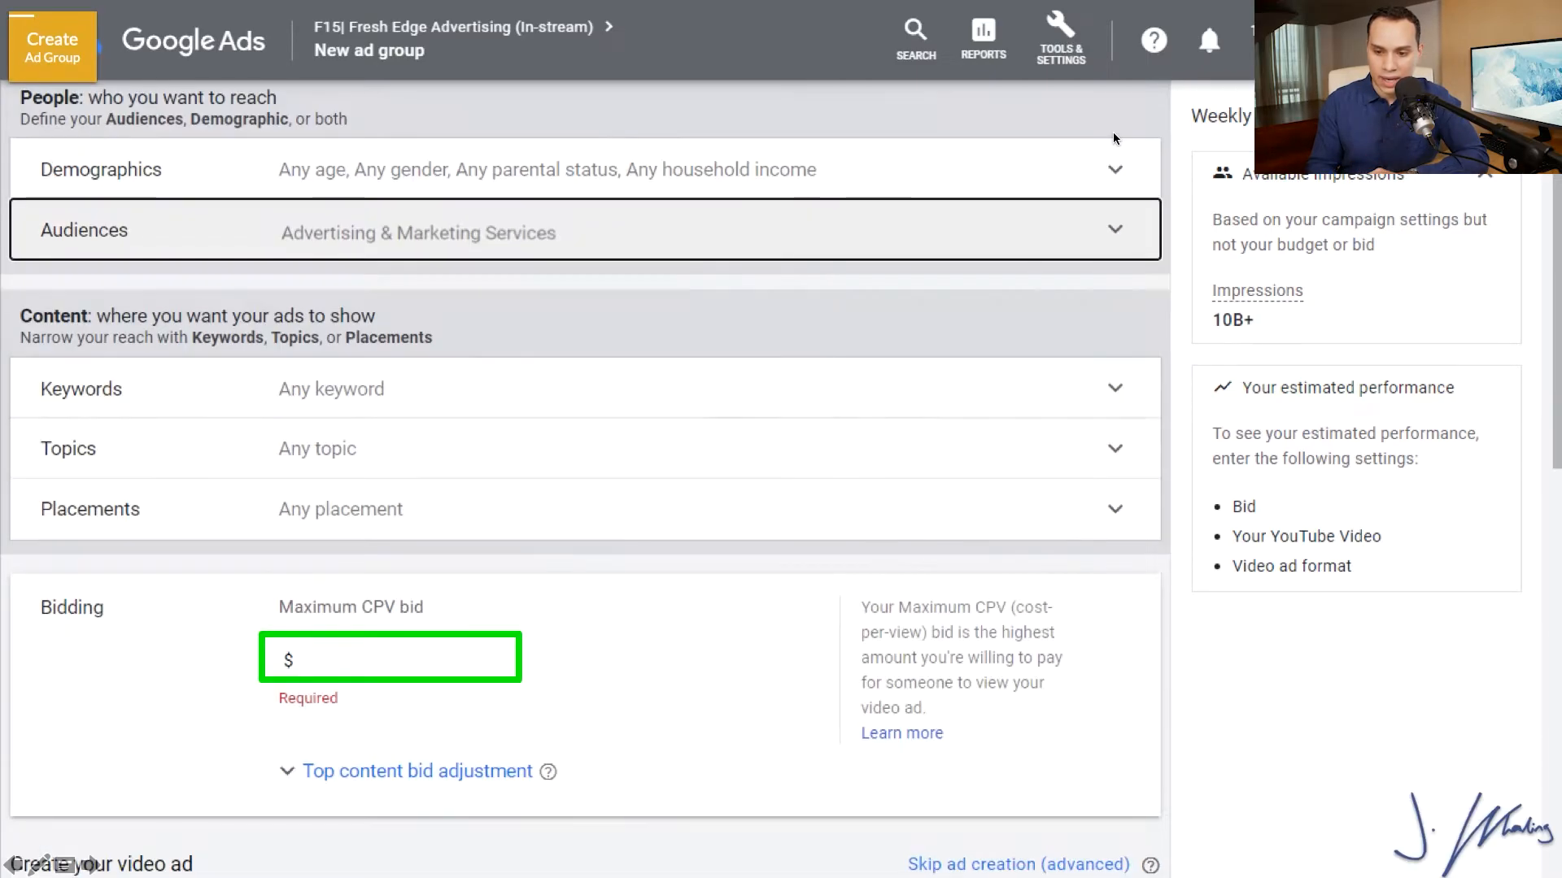
Set the maximum CPV bid to $0.10 and save the ad group with ad creation skipped and Skippable in-stream ad as its format.
{"action": "left_click", "coordinate": [451, 657]}
{"action": "type", "text": "0.10"}
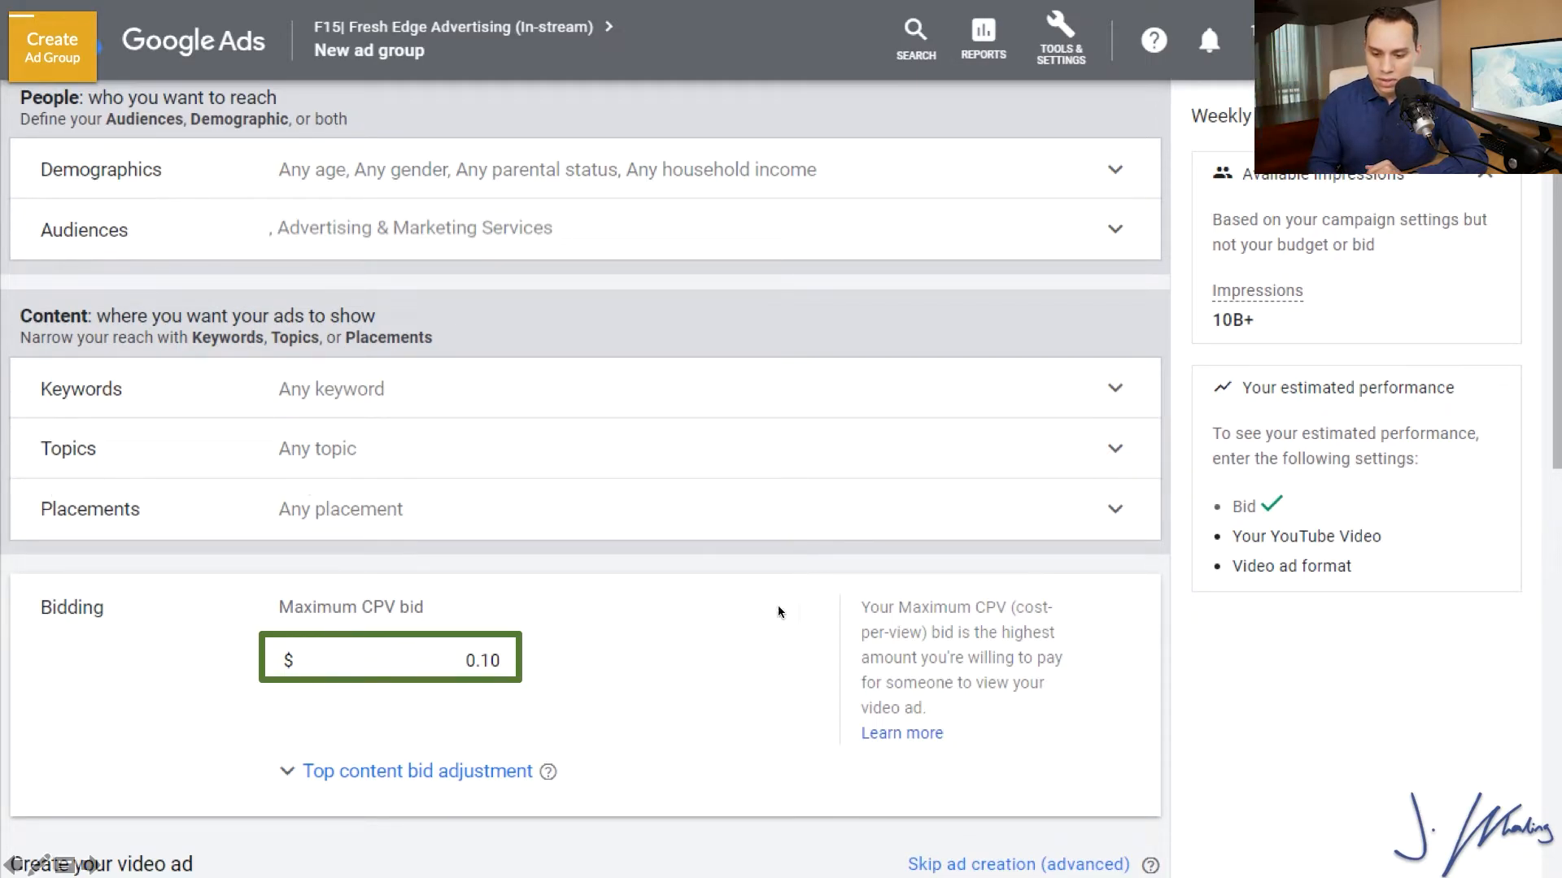
{"action": "left_click", "coordinate": [1038, 865]}
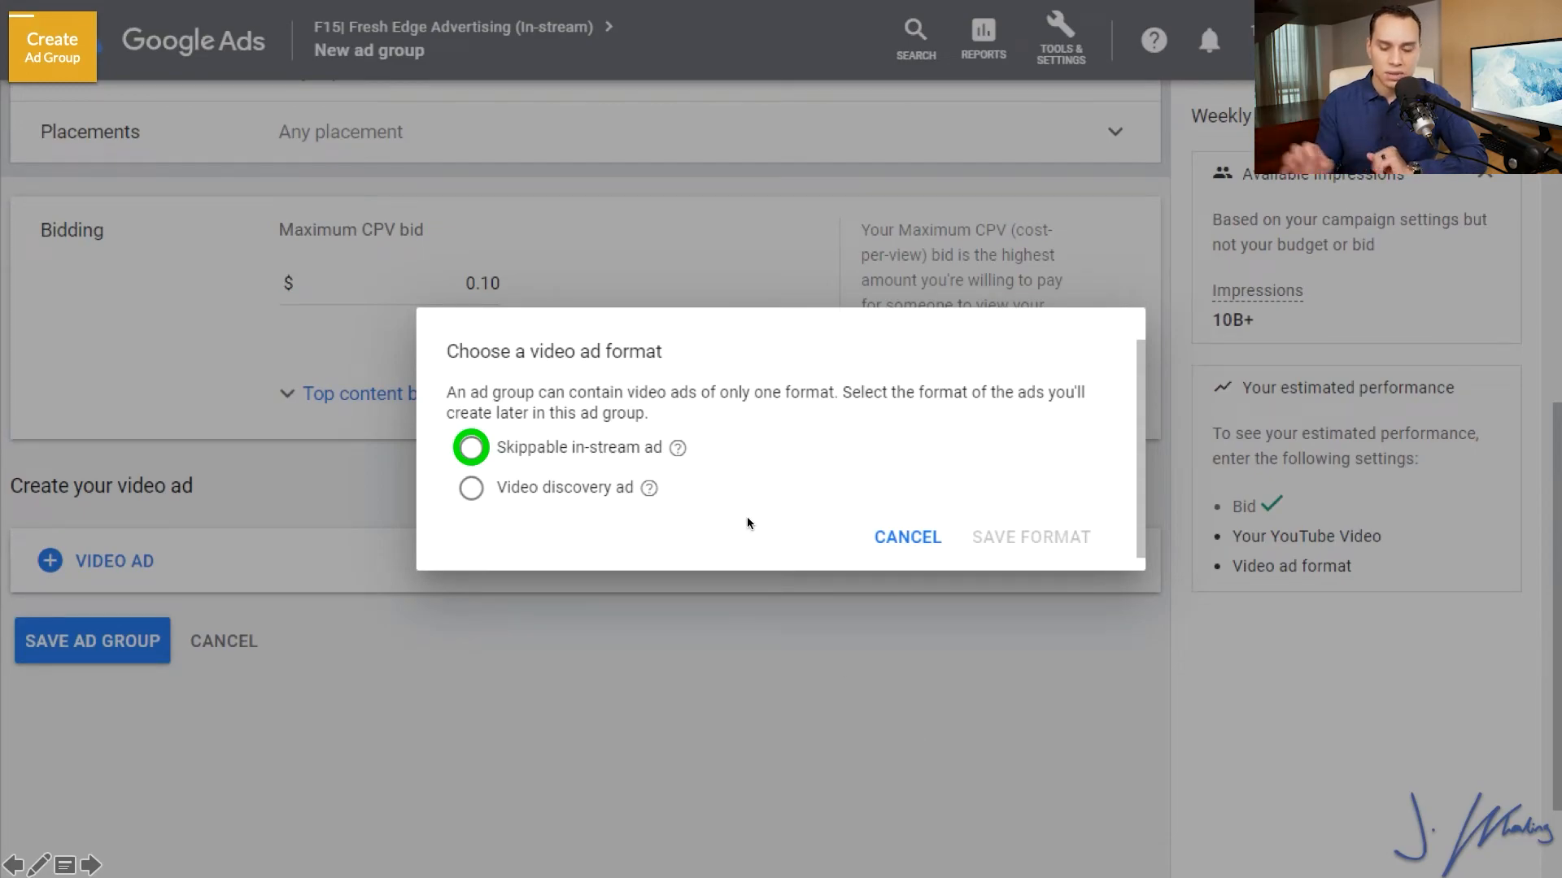
{"action": "left_click", "coordinate": [541, 449]}
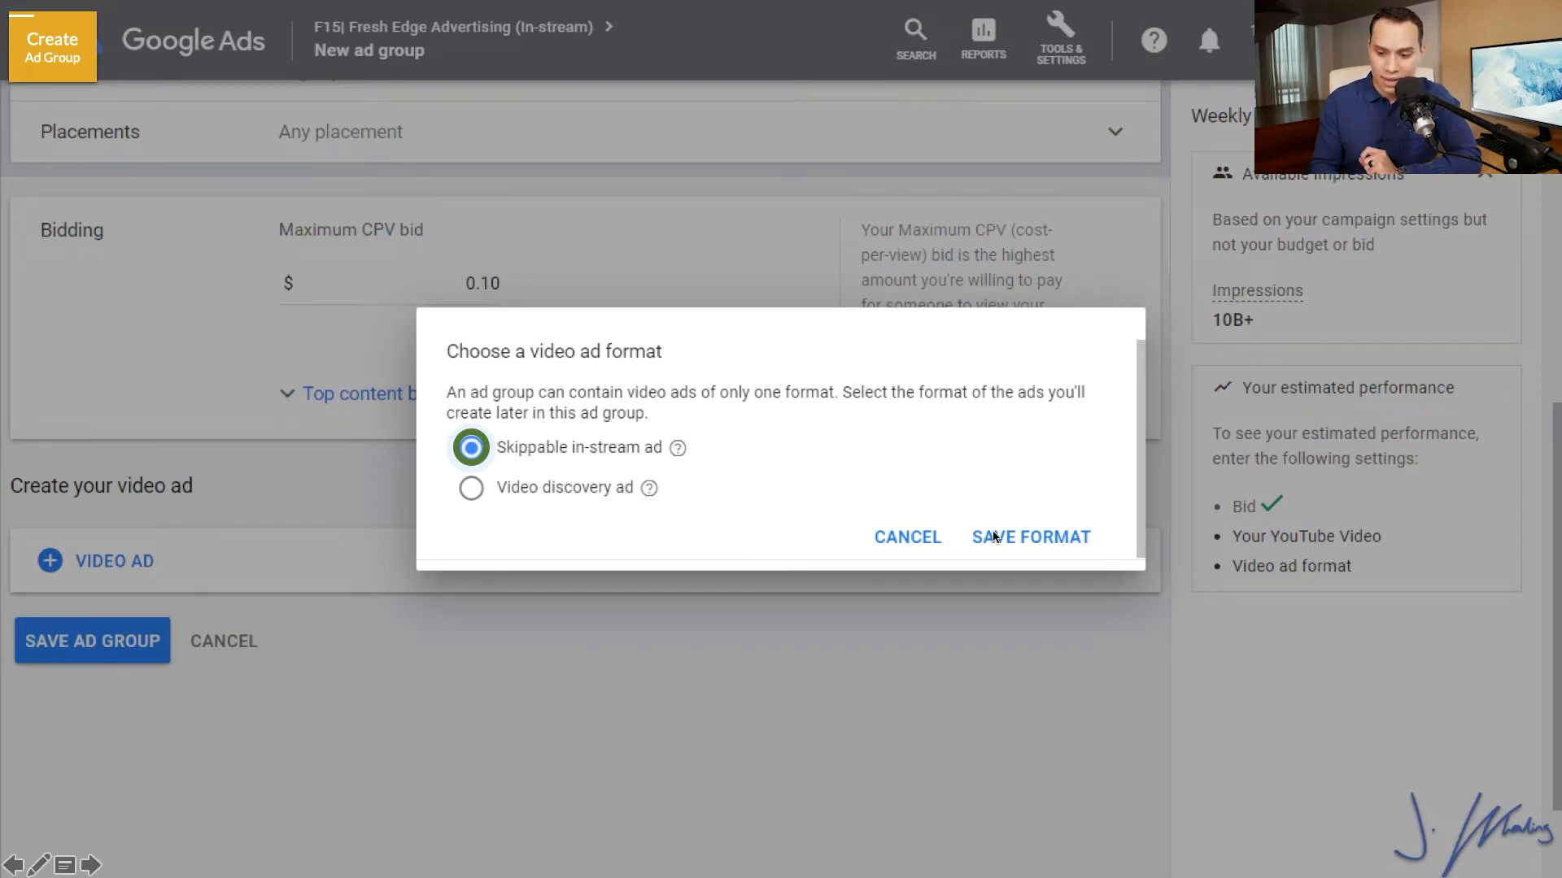
{"action": "left_click", "coordinate": [1022, 536]}
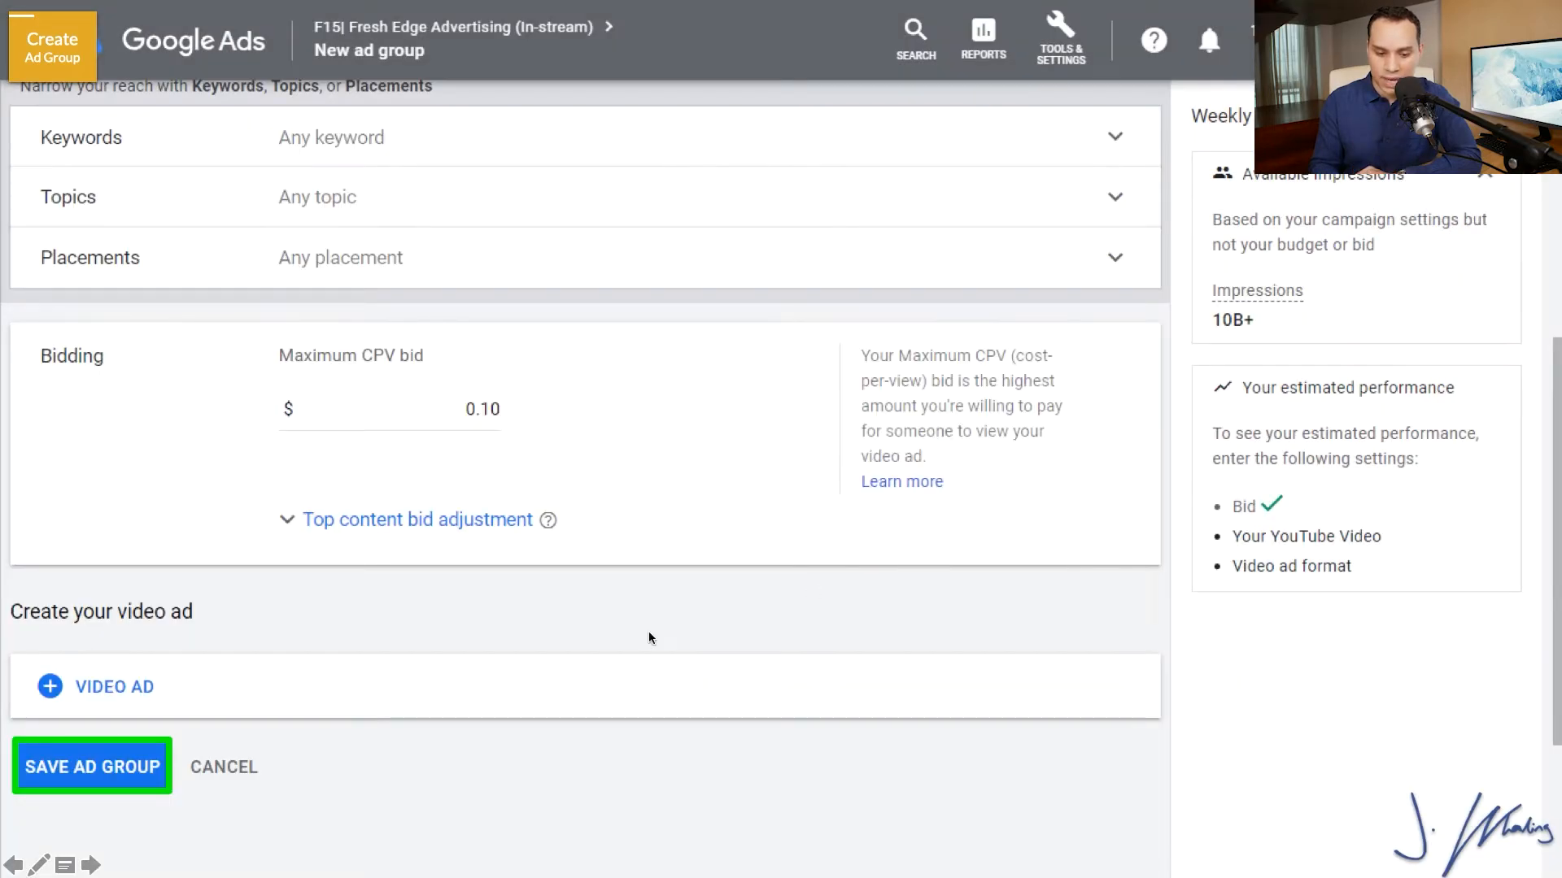
{"action": "left_click", "coordinate": [163, 765]}
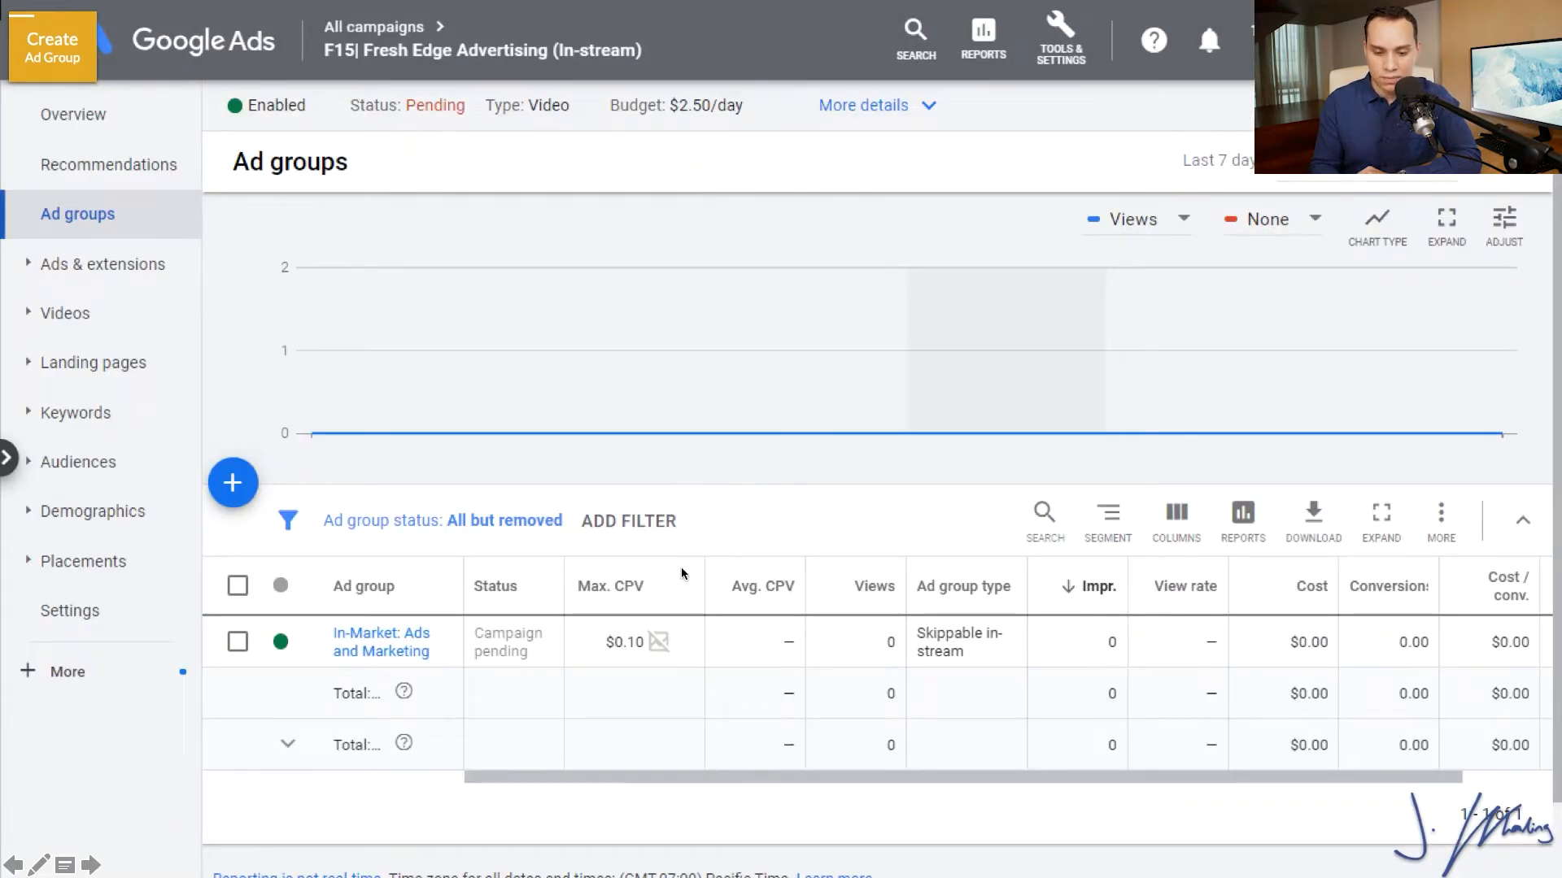
{"action": "left_click", "coordinate": [498, 639]}
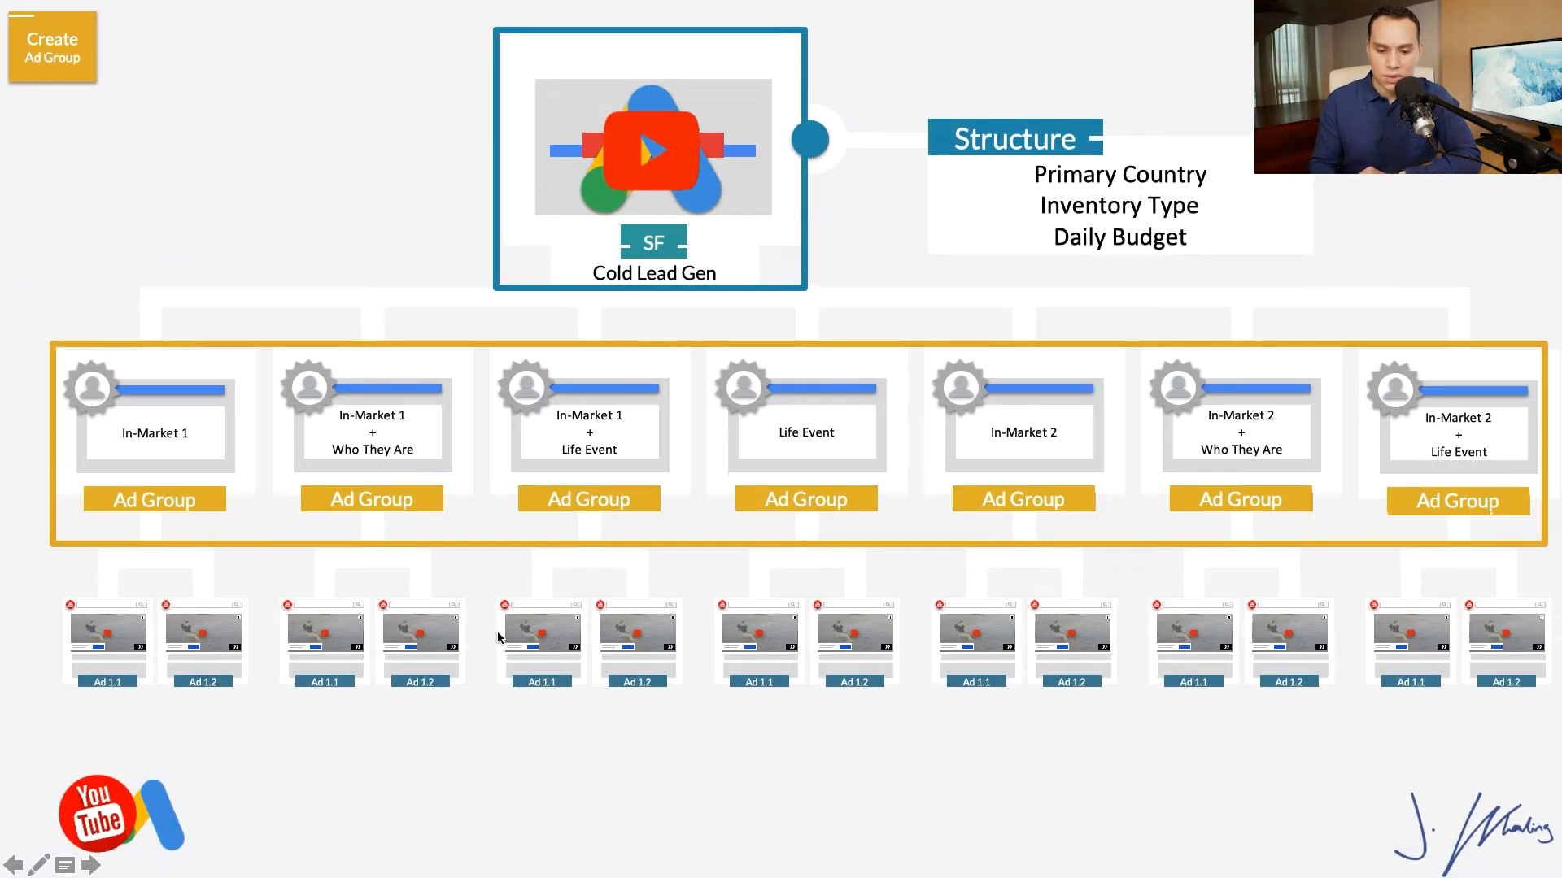
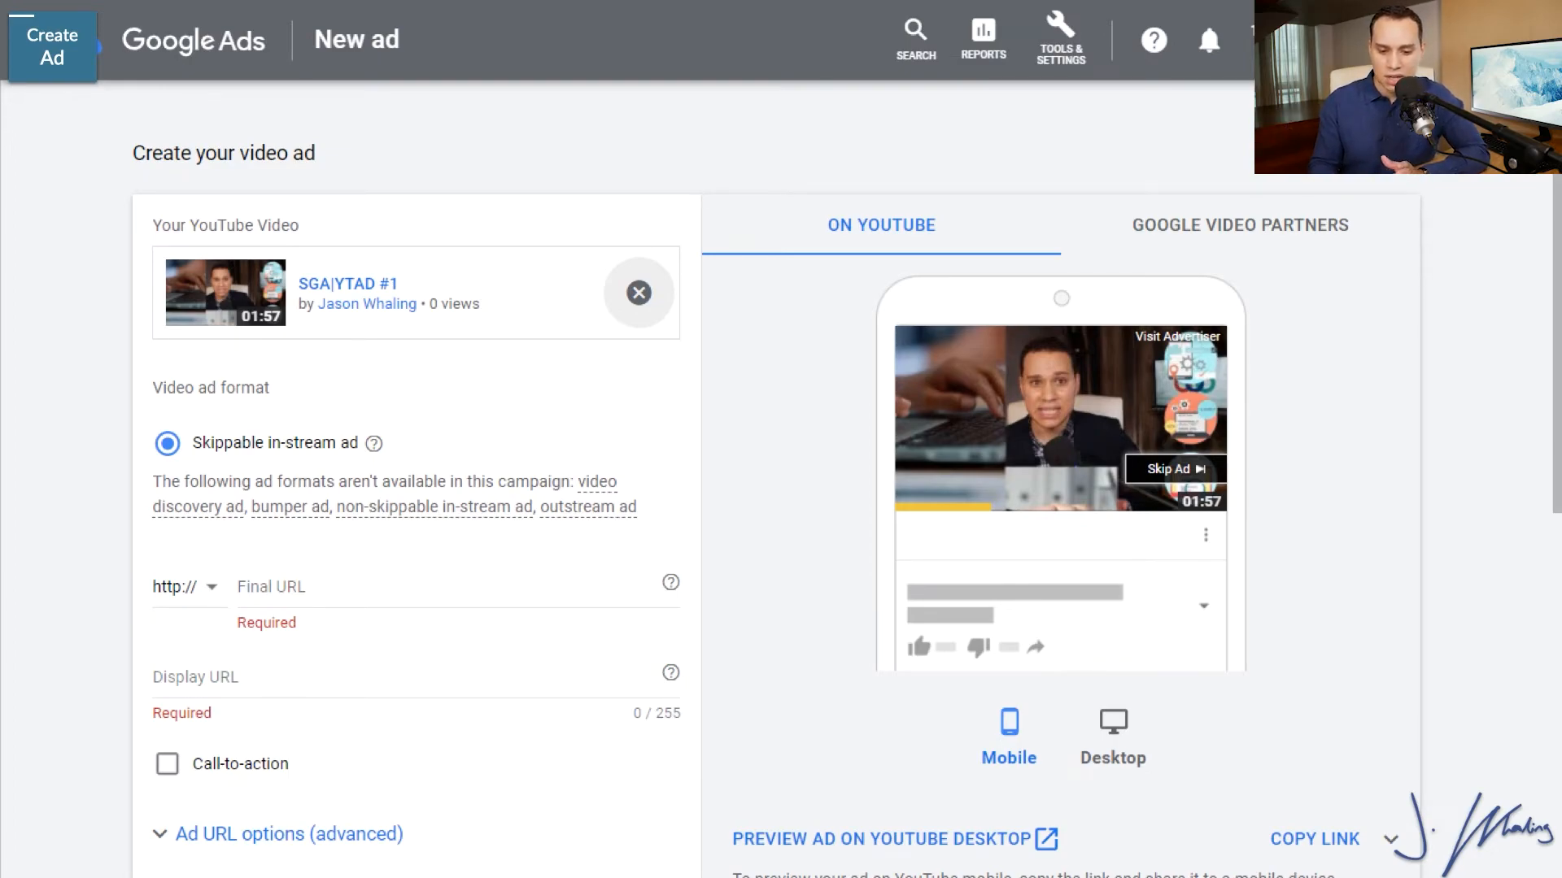
{"action": "left_click", "coordinate": [487, 691]}
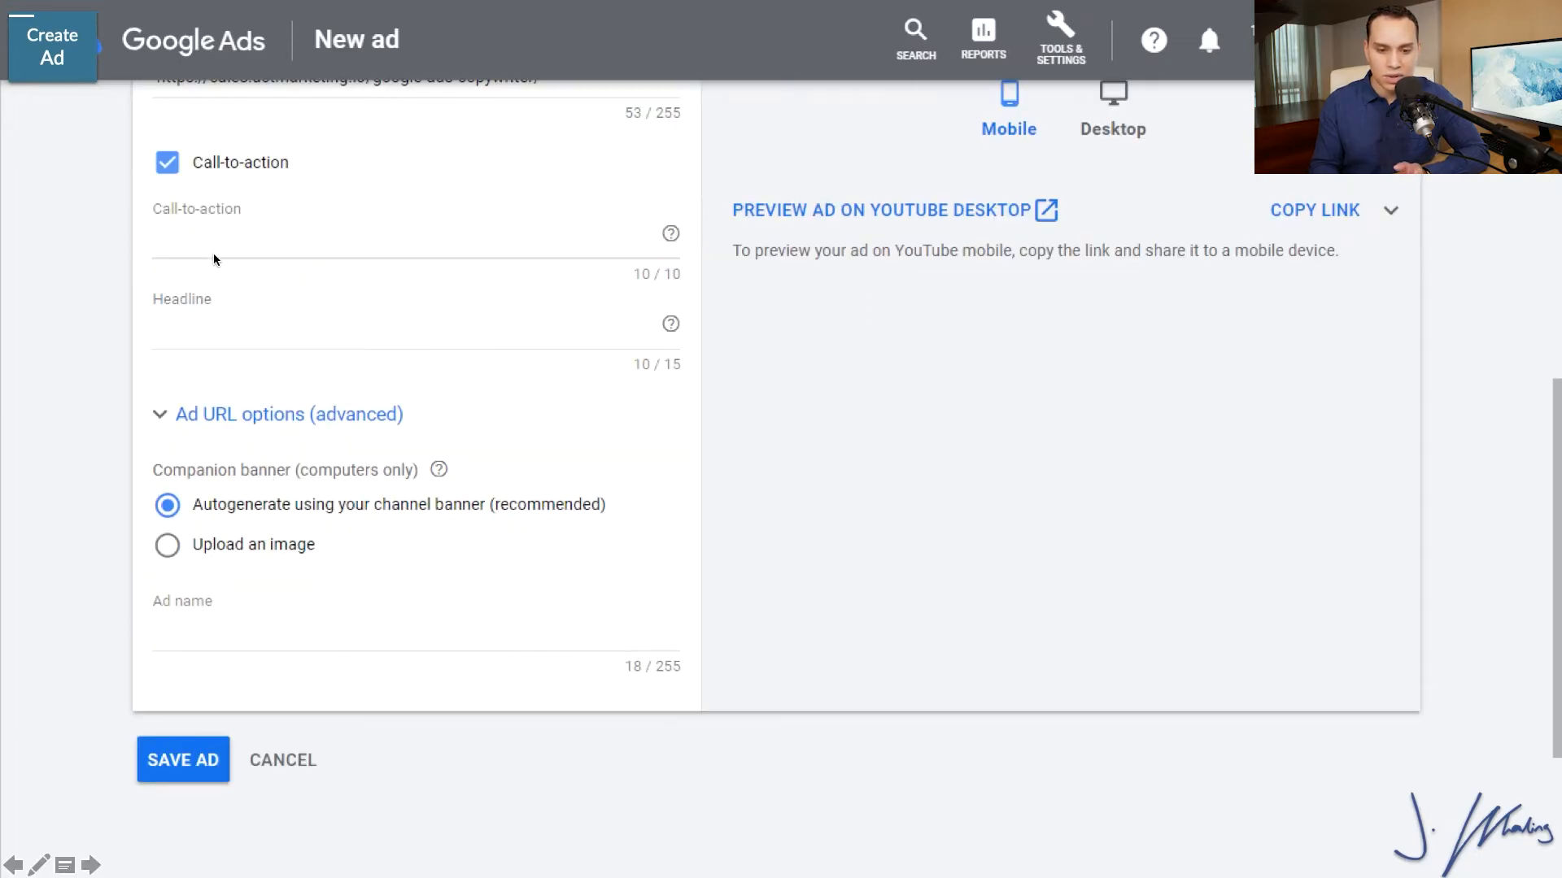
{"action": "key", "text": "Left"}
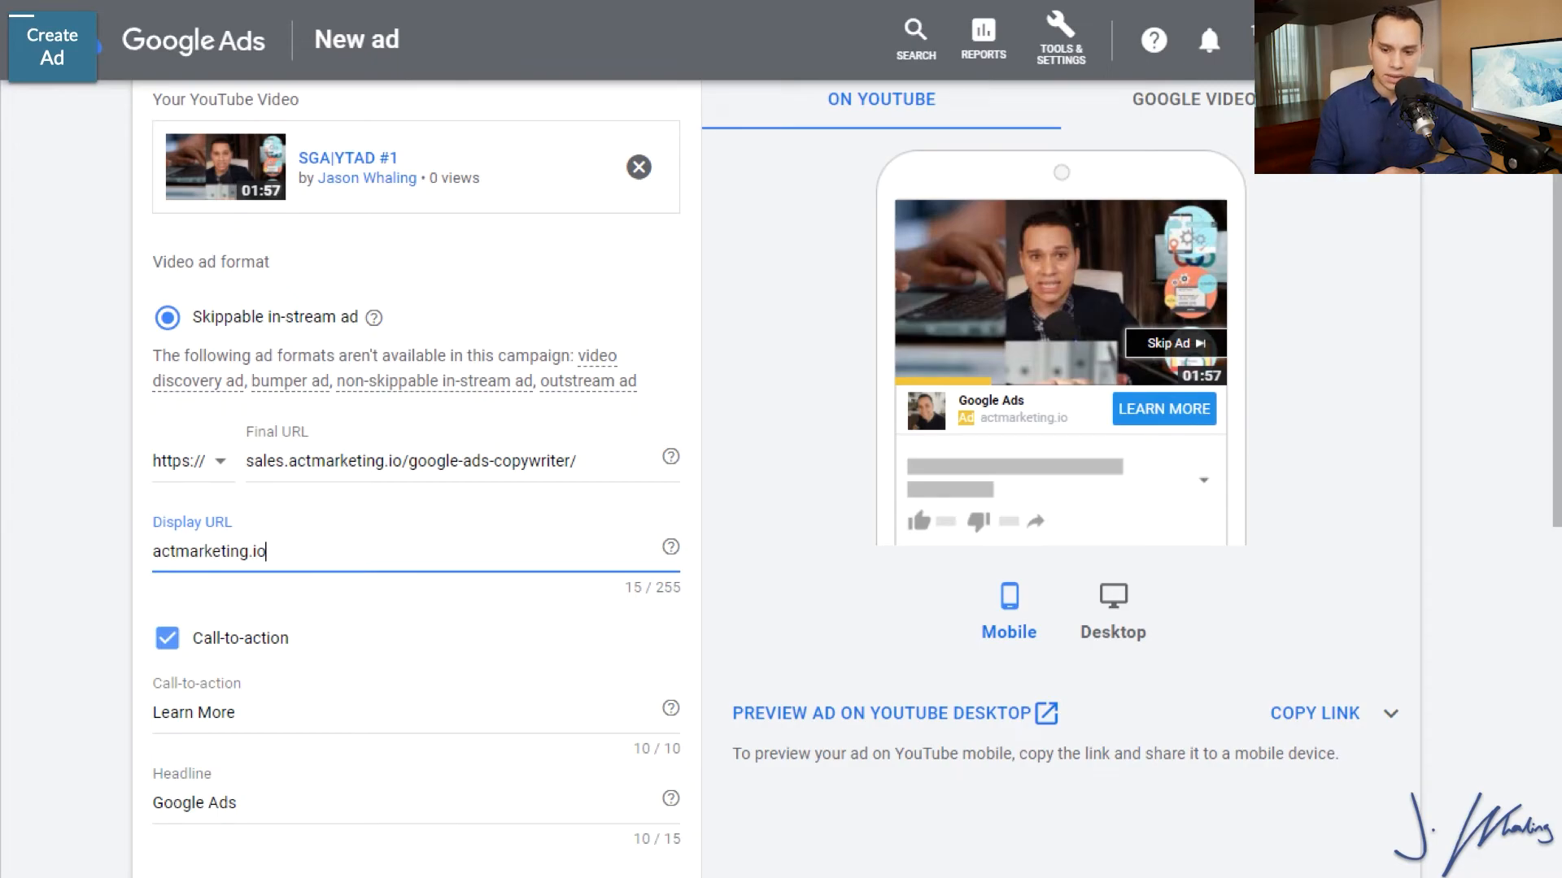
{"action": "key", "text": "Right"}
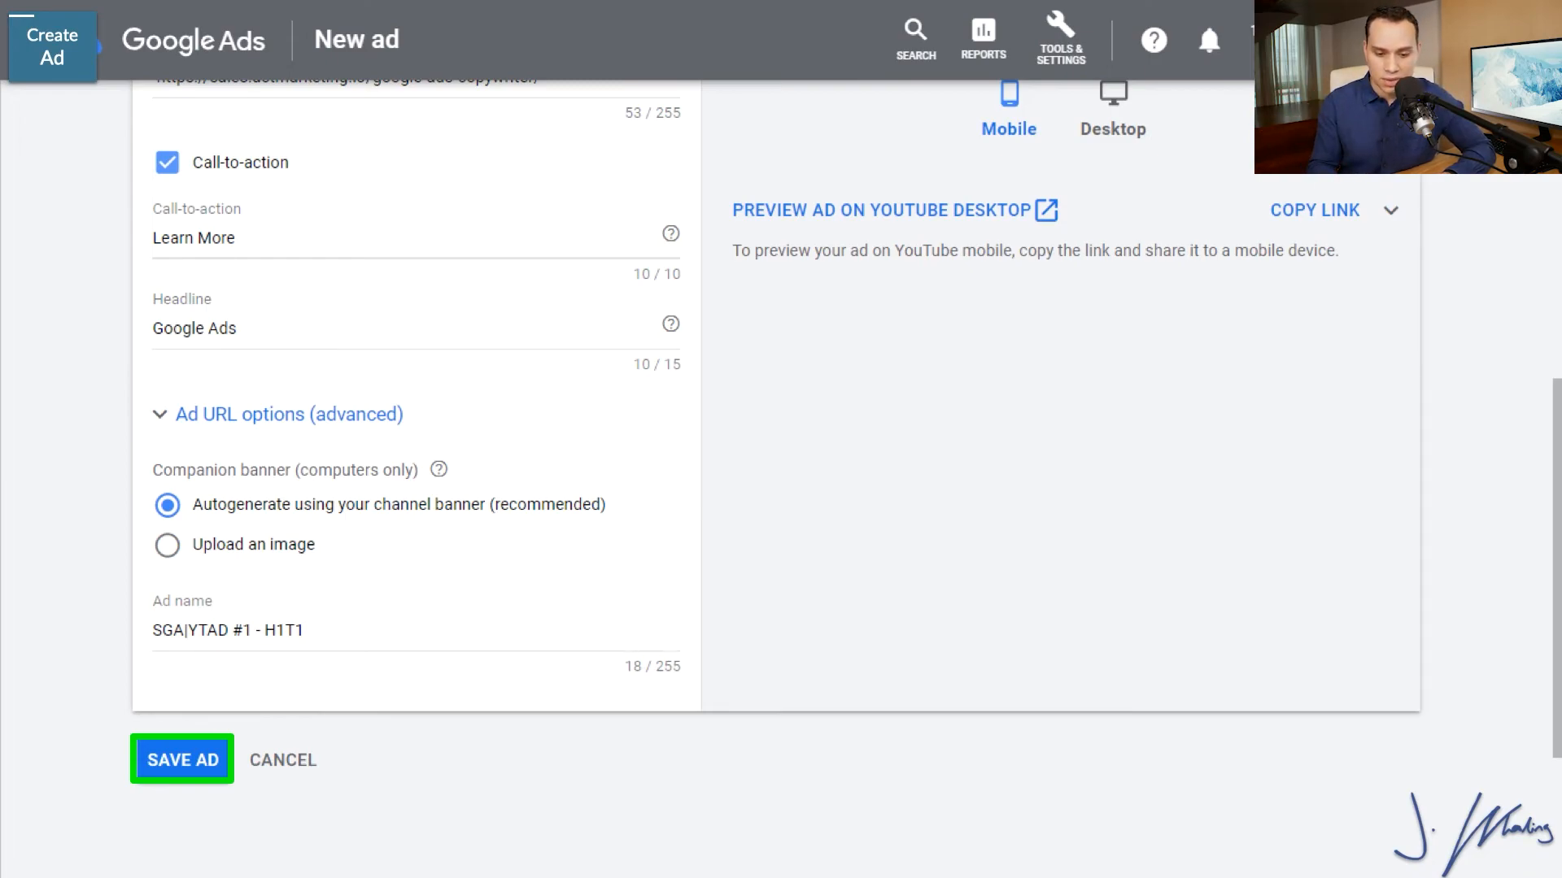
{"action": "left_click", "coordinate": [188, 757]}
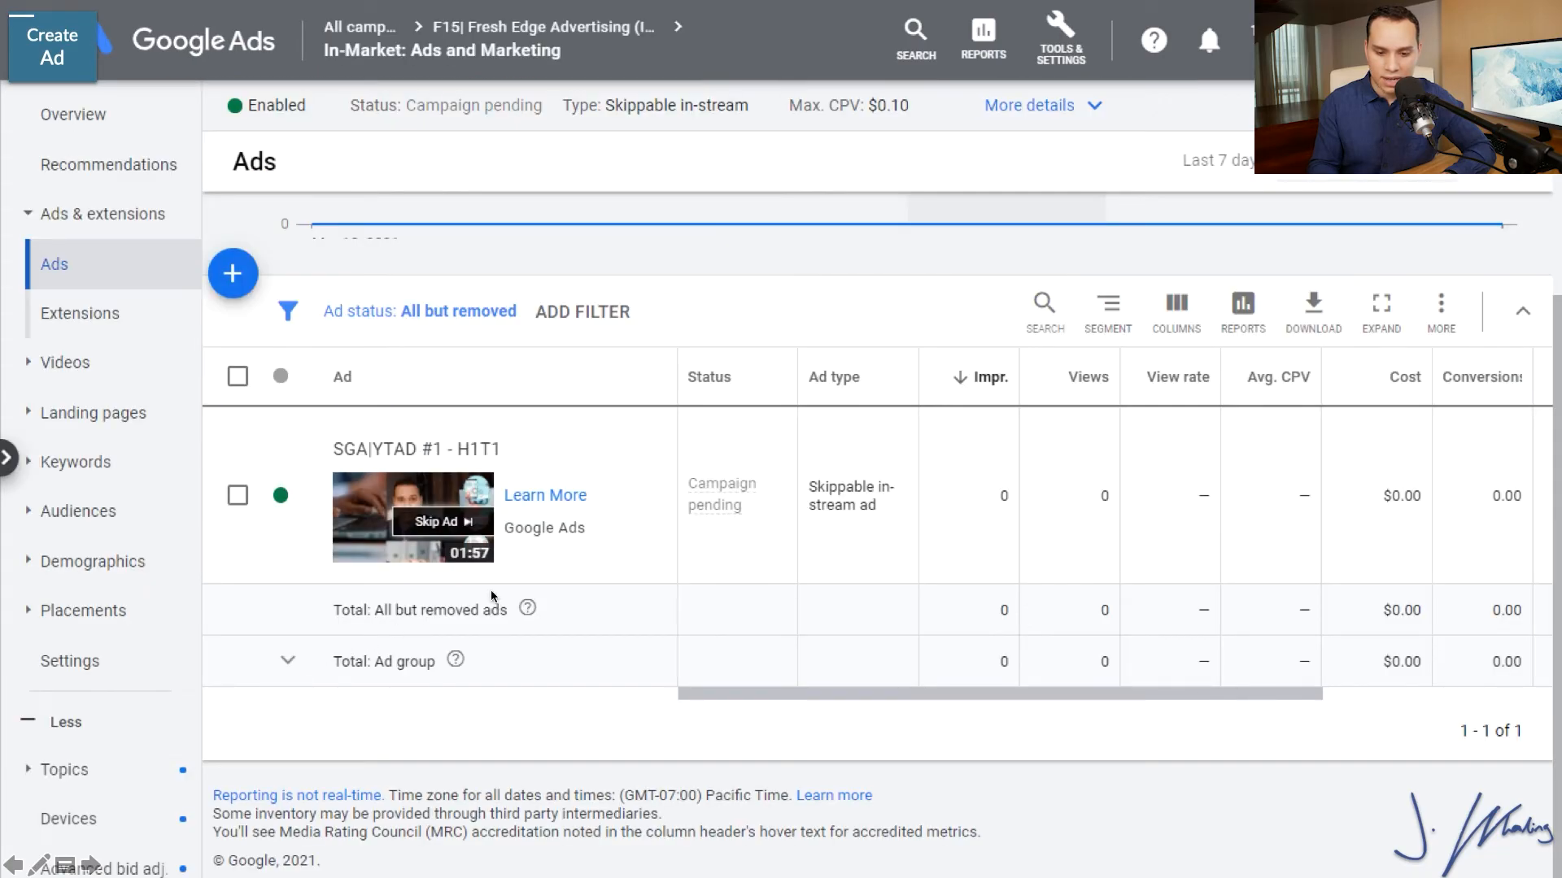